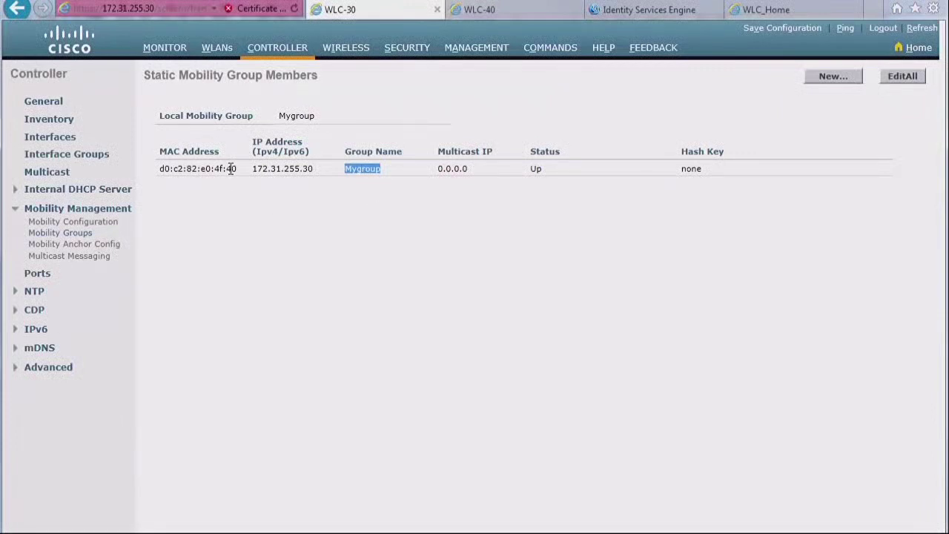
- Review WLC-30's member entry: IP 172.31.255.30, multicast 0.0.0.0, status Up, hash none, domain Mygroup
left_click_drag(238, 169, 157, 178)
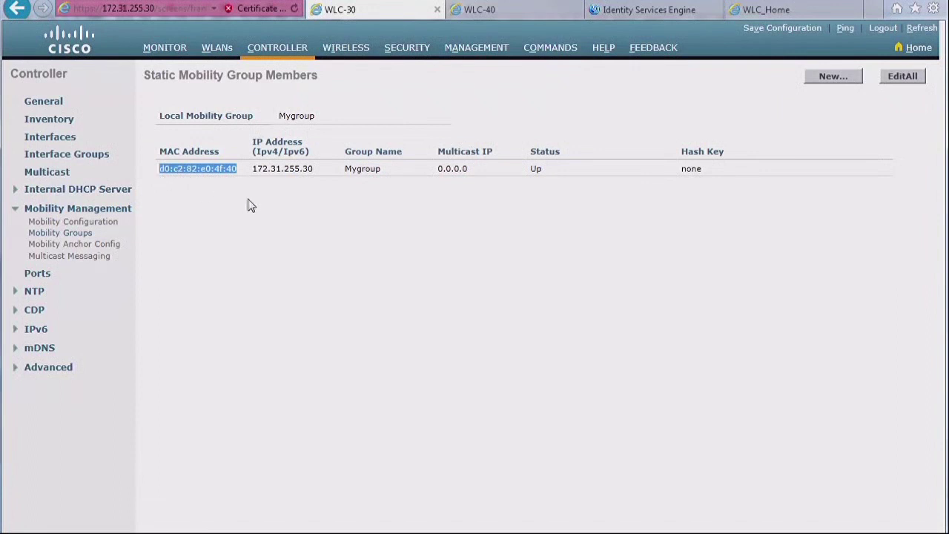
left_click_drag(252, 168, 314, 169)
left_click(481, 175)
left_click_drag(458, 175, 434, 175)
left_click(540, 169)
left_click_drag(541, 169, 530, 169)
left_click(531, 169)
right_click(531, 169)
left_click(568, 186)
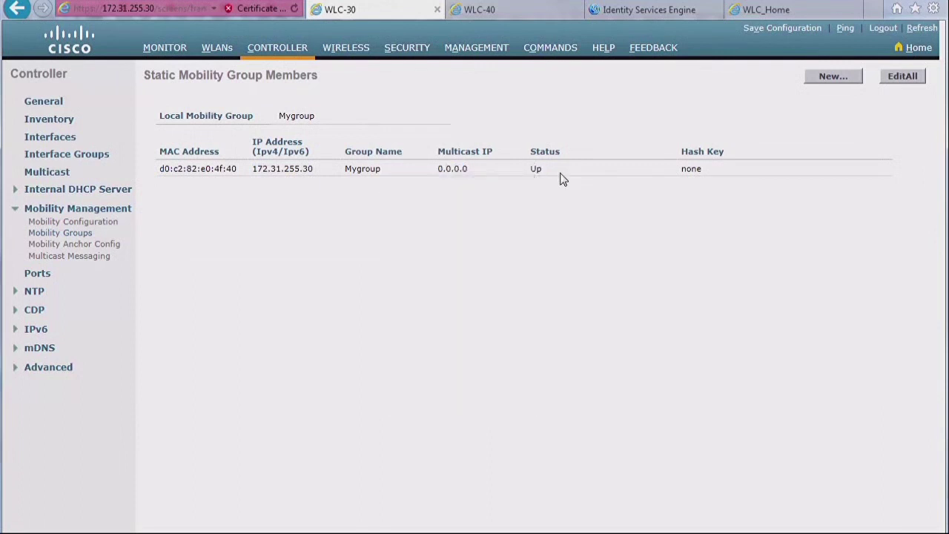
double_click(691, 169)
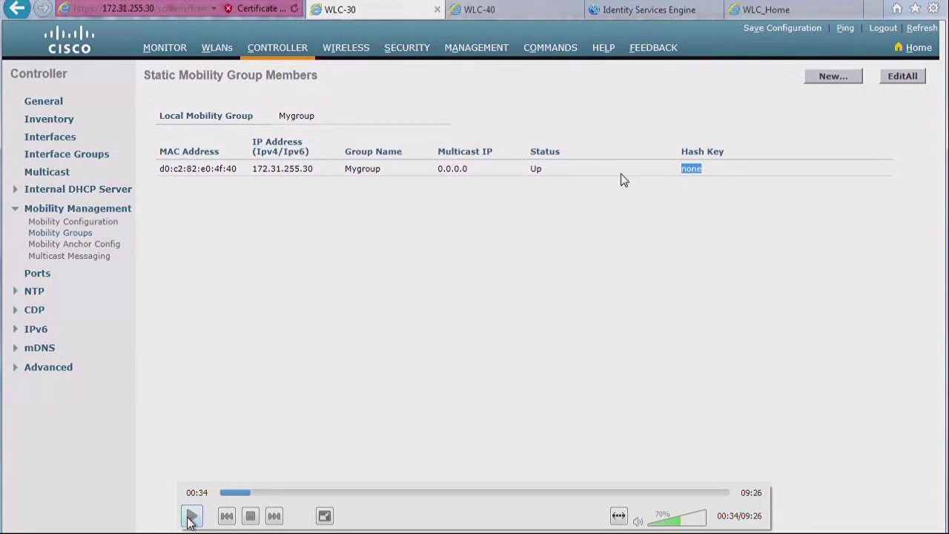
left_click(190, 518)
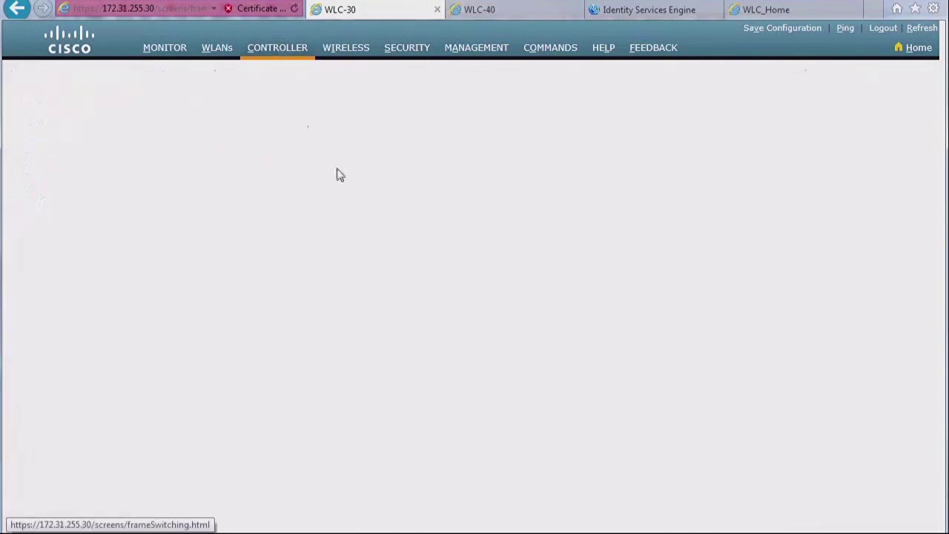
left_click_drag(370, 297, 324, 312)
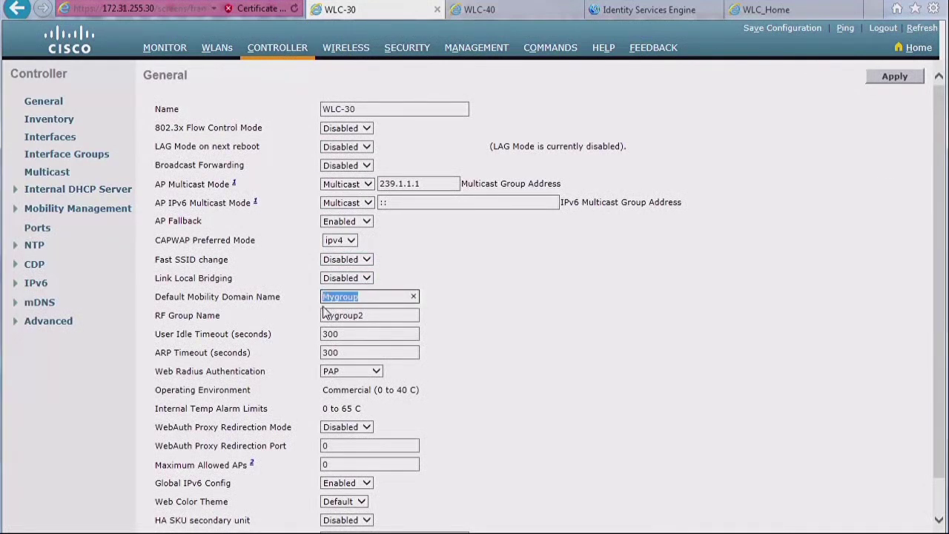
- Change WLC-40's default mobility domain name from none to Mygroup and apply
left_click(512, 9)
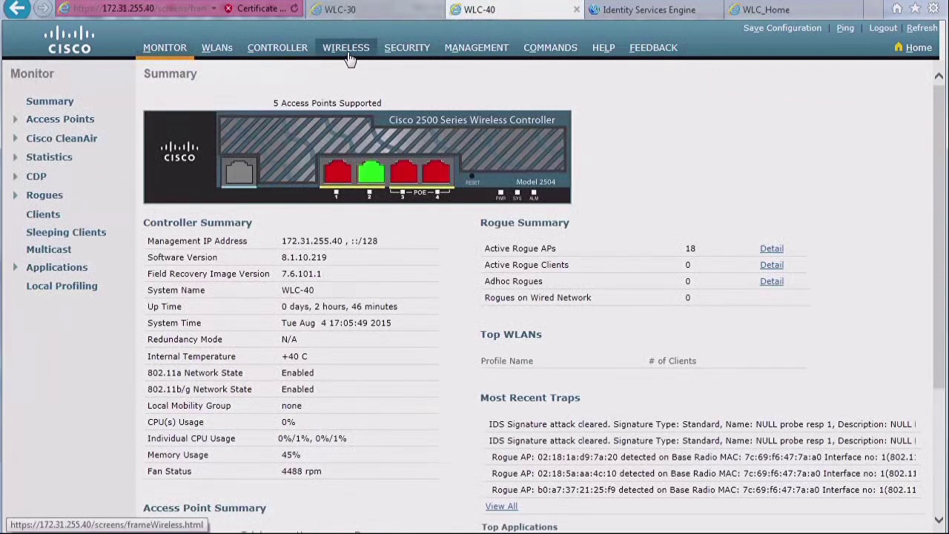
left_click(327, 54)
left_click(304, 50)
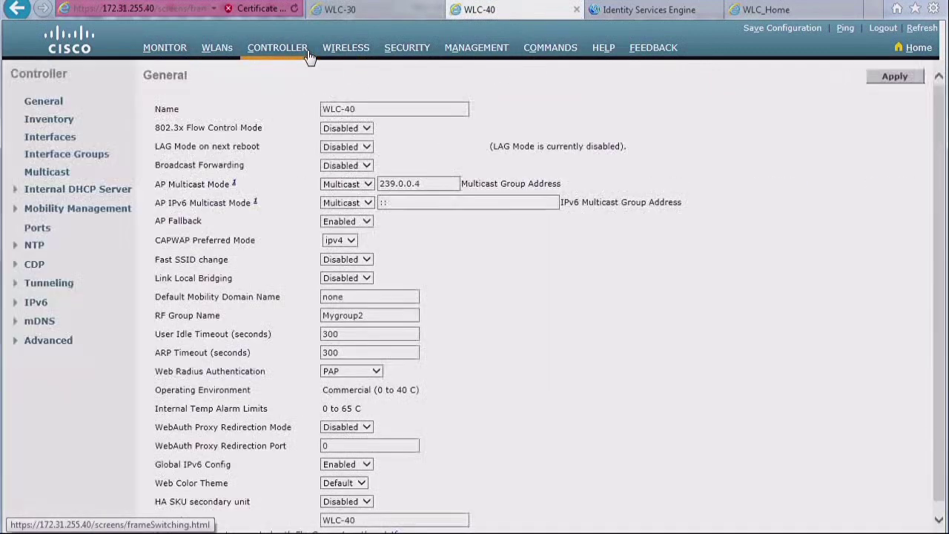
left_click(363, 295)
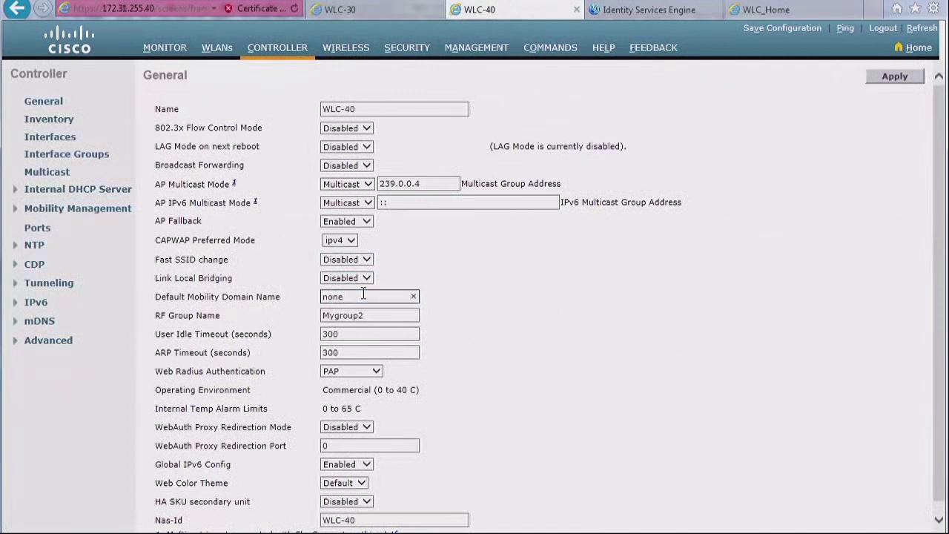
double_click(354, 295)
type("Mygroup")
left_click(894, 76)
- Open WLC-30's Mobility Groups member list
left_click(344, 14)
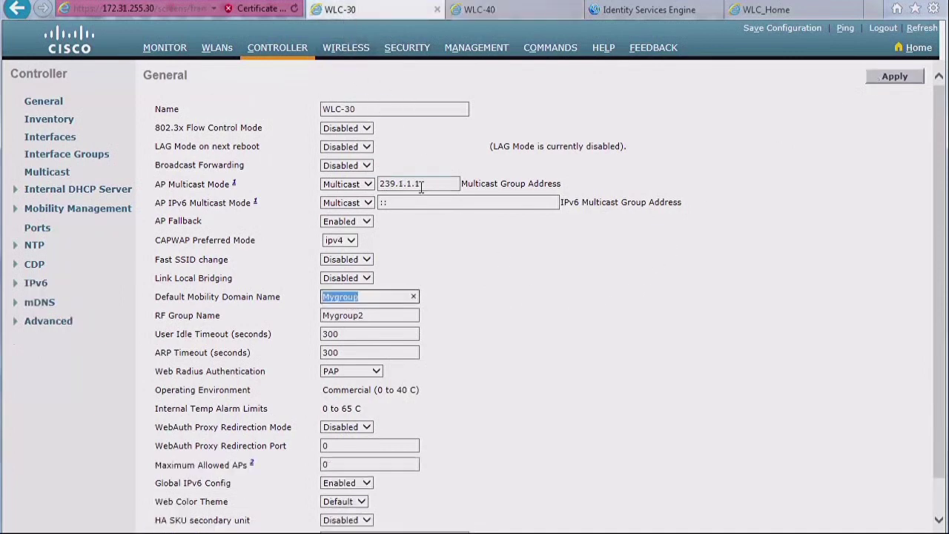
left_click(65, 209)
left_click(80, 235)
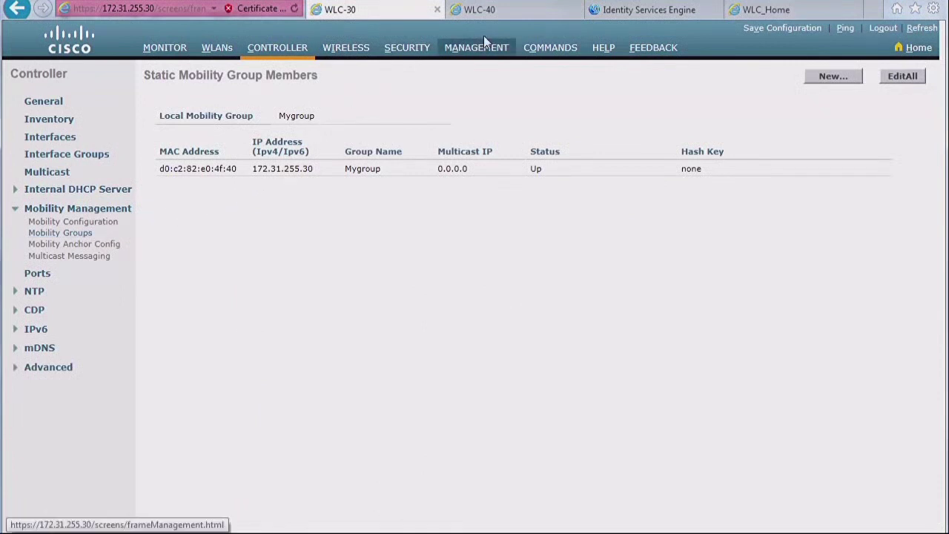
- Start a new mobility member on WLC-30 with IP address 172.30.255.40
left_click(505, 10)
left_click(75, 243)
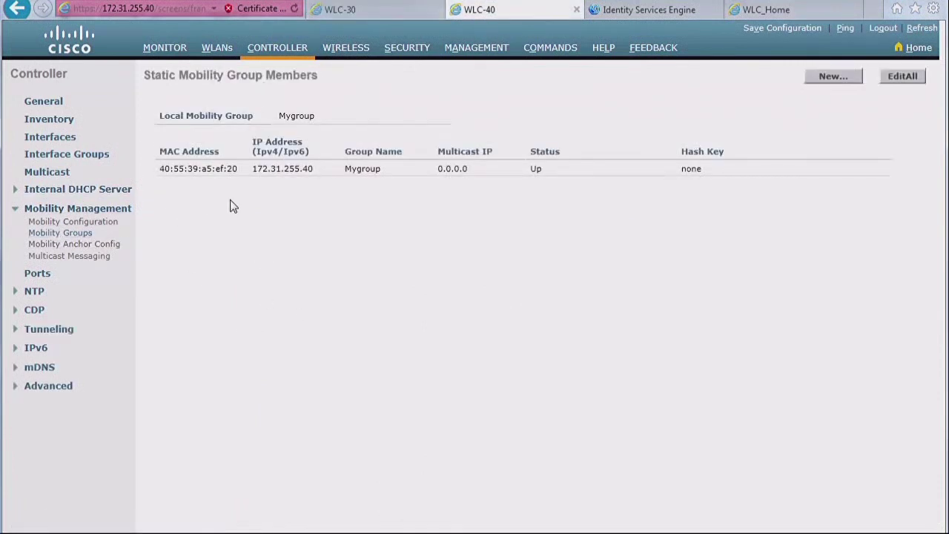
left_click(369, 14)
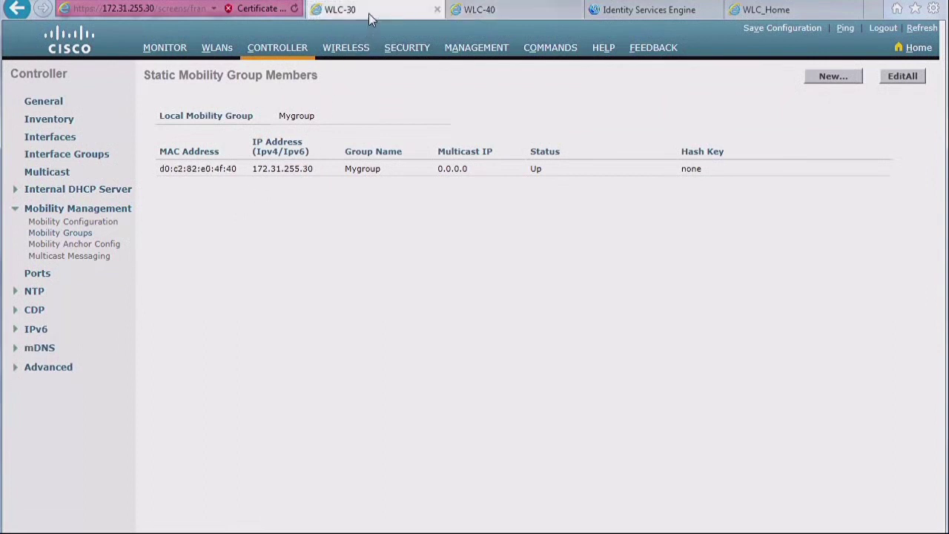
left_click(836, 75)
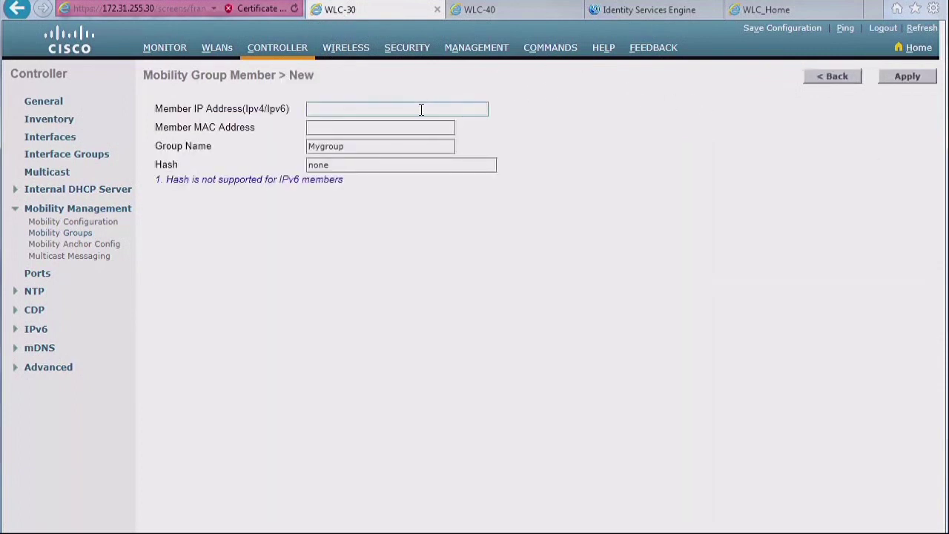
left_click(421, 110)
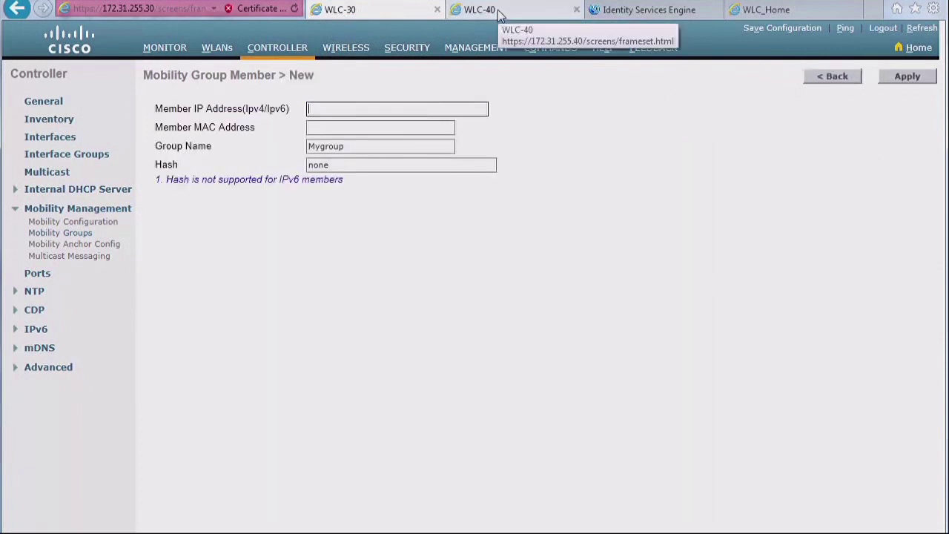
type("1")
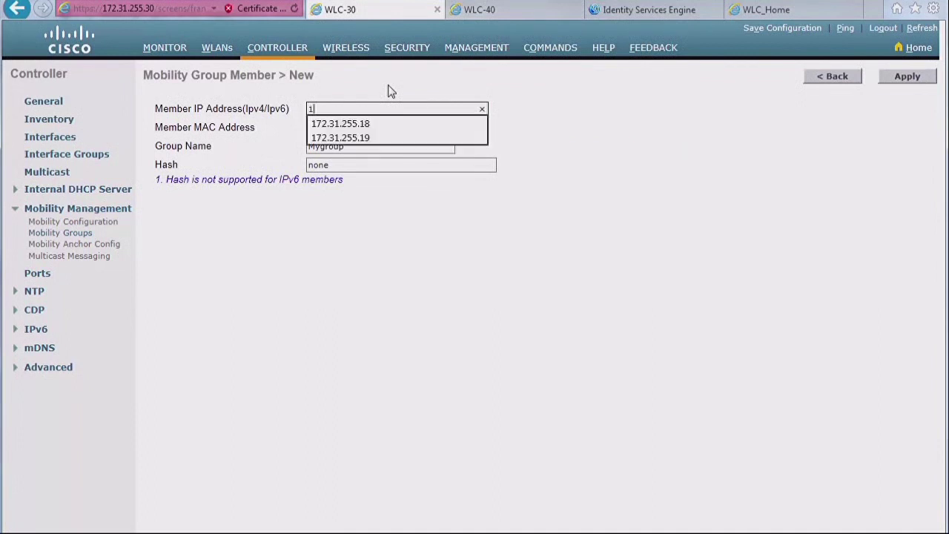
type("72.30.255.40")
left_click(339, 126)
- Paste WLC-40's MAC 40:55:39:a5:ef:20, keep group Mygroup, and apply the member
left_click(500, 13)
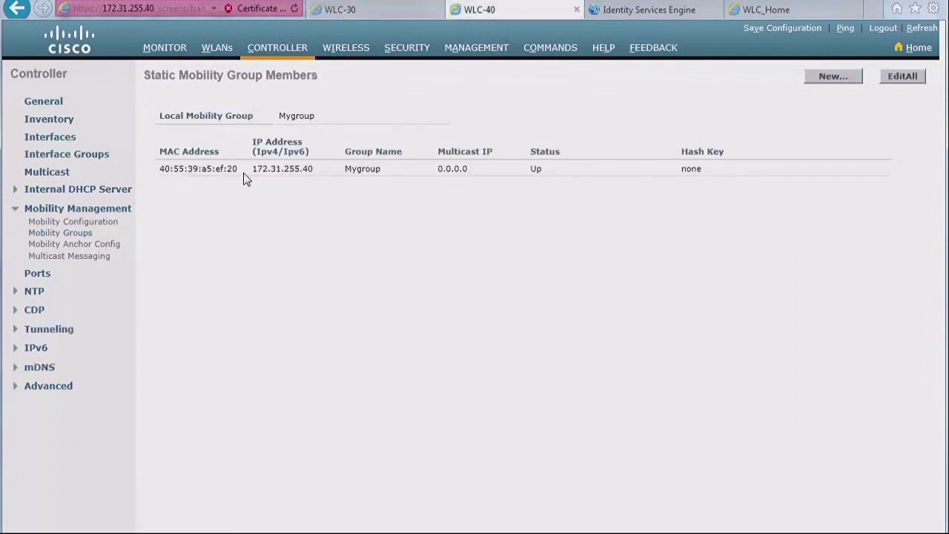
left_click_drag(239, 176, 163, 180)
key("ctrl+c")
left_click(341, 9)
left_click(329, 132)
key("ctrl+v")
left_click(394, 195)
left_click(382, 149)
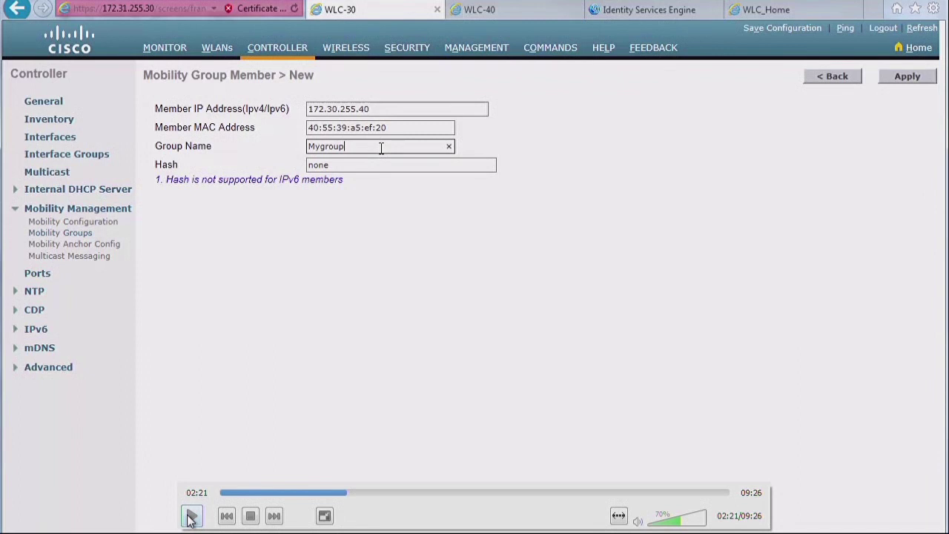
left_click(190, 518)
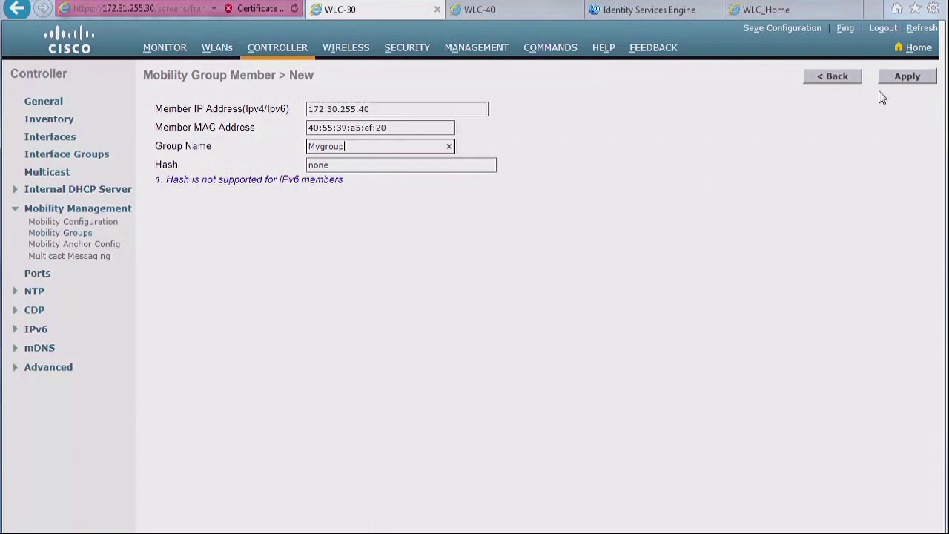
left_click(905, 79)
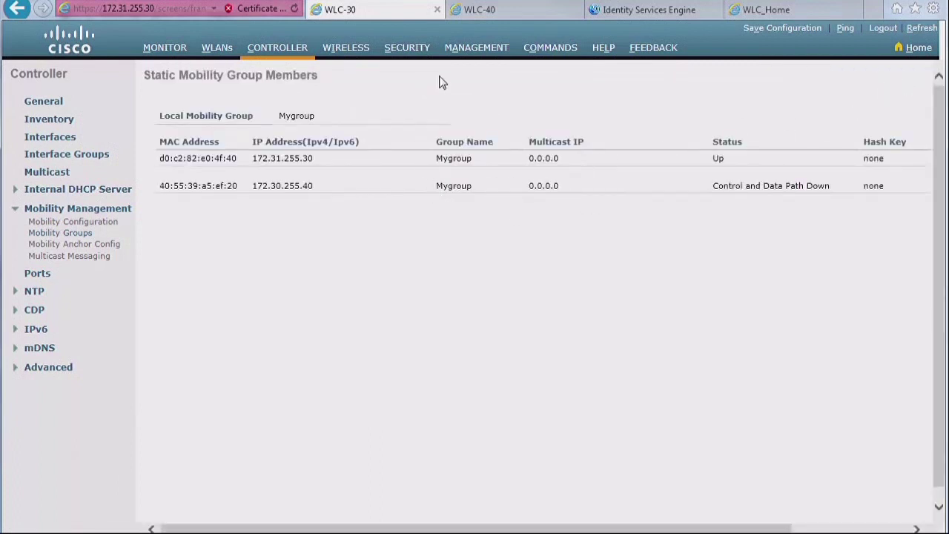
- Start a new mobility member on WLC-40 with IP address 172.30.255.30
left_click(486, 13)
left_click(819, 77)
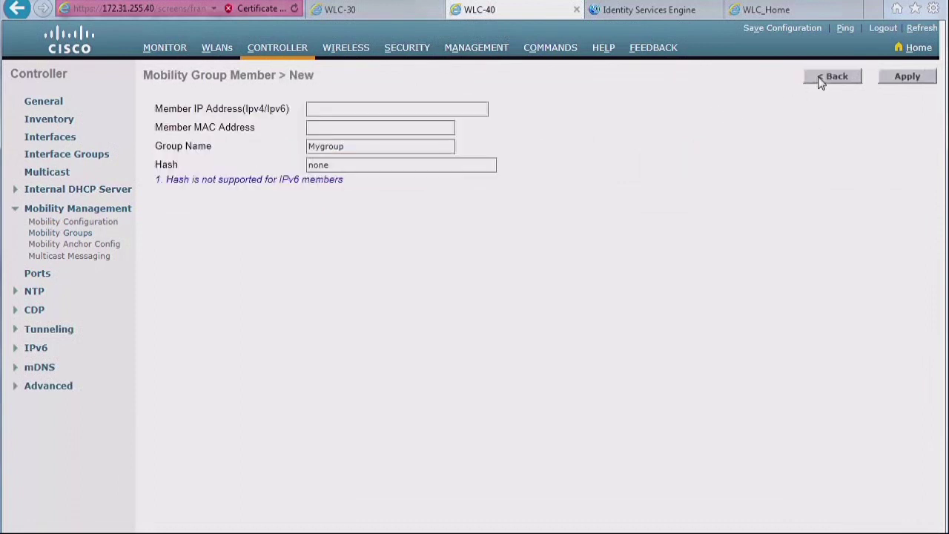
left_click(433, 109)
type("172.30.25")
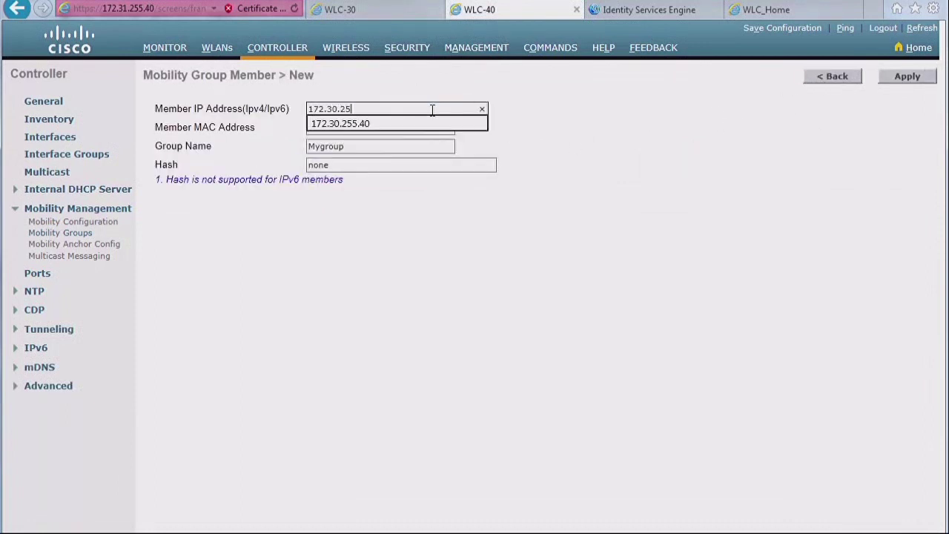
type("5.30")
left_click(392, 129)
- Copy WLC-30's MAC d0:c2:82:e0:4f:40 into the form, keep Mygroup and hash none, and apply
left_click(373, 15)
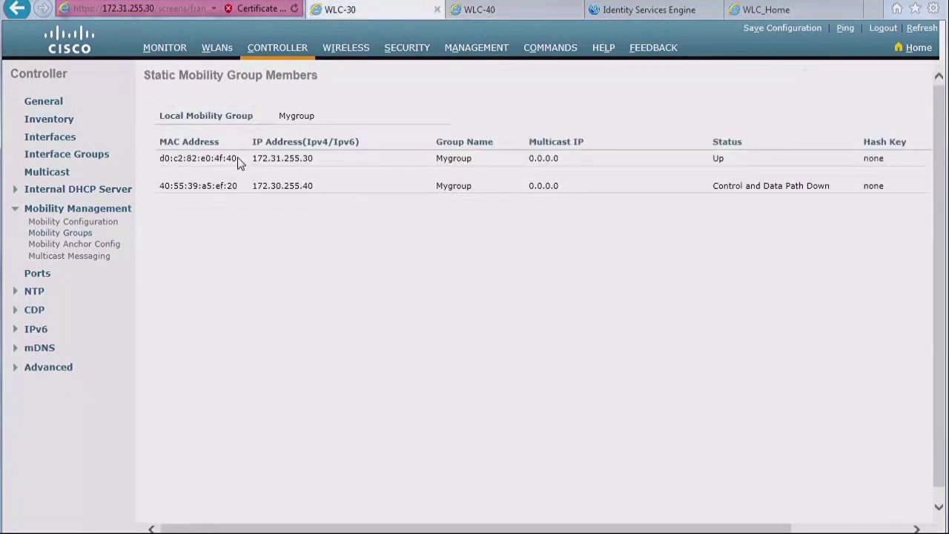
left_click_drag(238, 158, 161, 164)
key("ctrl+c")
left_click(485, 10)
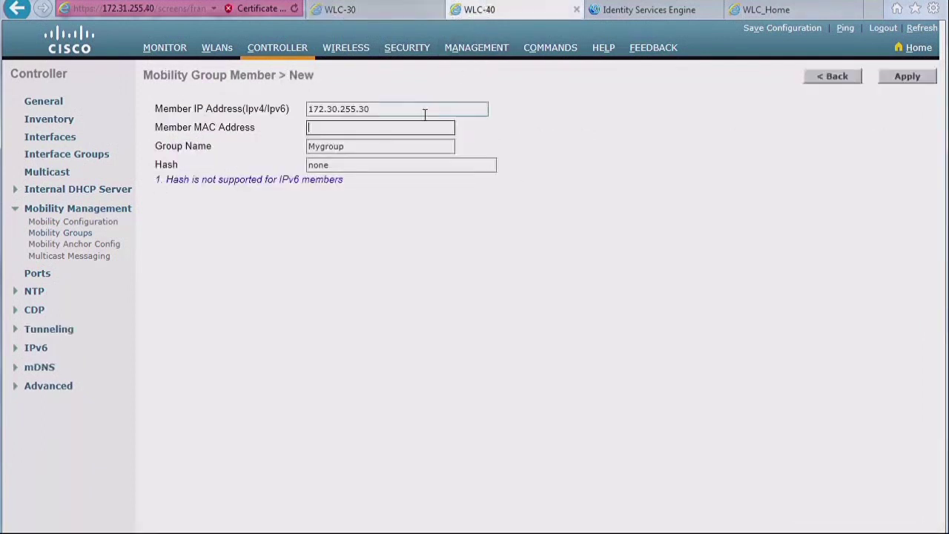
key("ctrl+v")
left_click(362, 149)
left_click(363, 165)
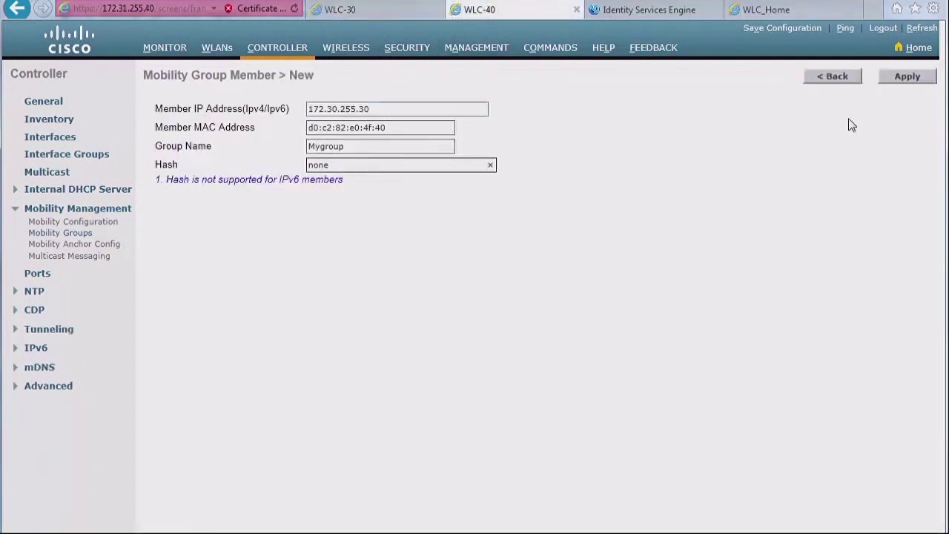
left_click(890, 79)
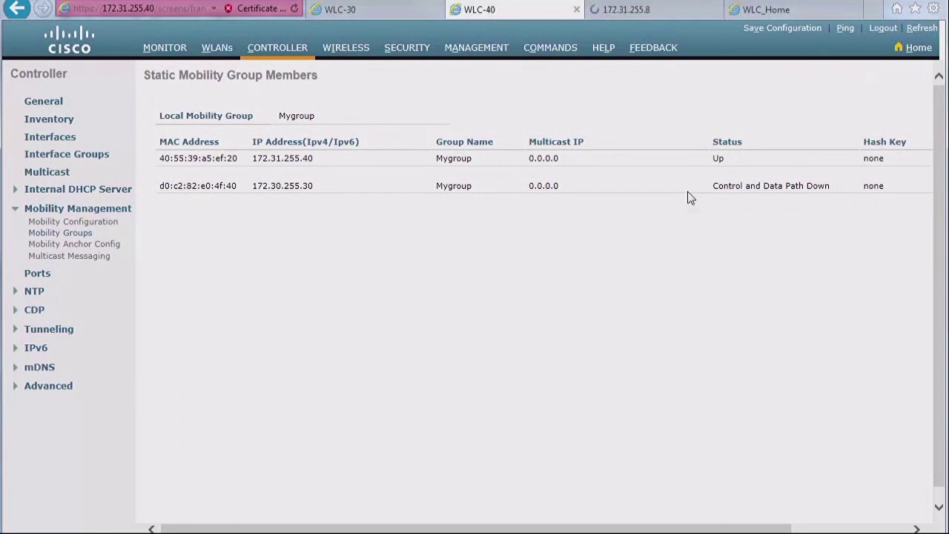
- Check the new member's Control and Data Path Down status, then refresh both controllers' Mobility Groups lists
left_click_drag(713, 187, 830, 185)
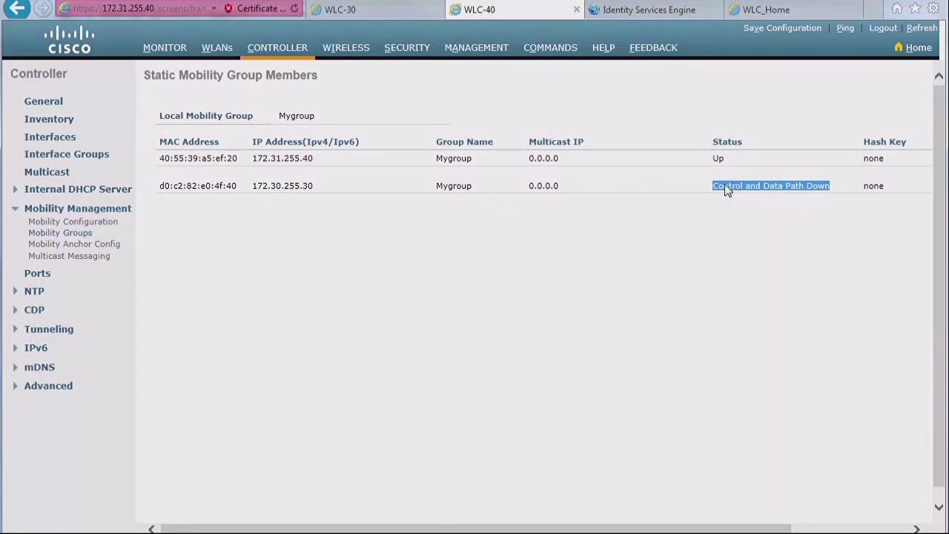
left_click(86, 237)
key("ctrl+shift+Tab")
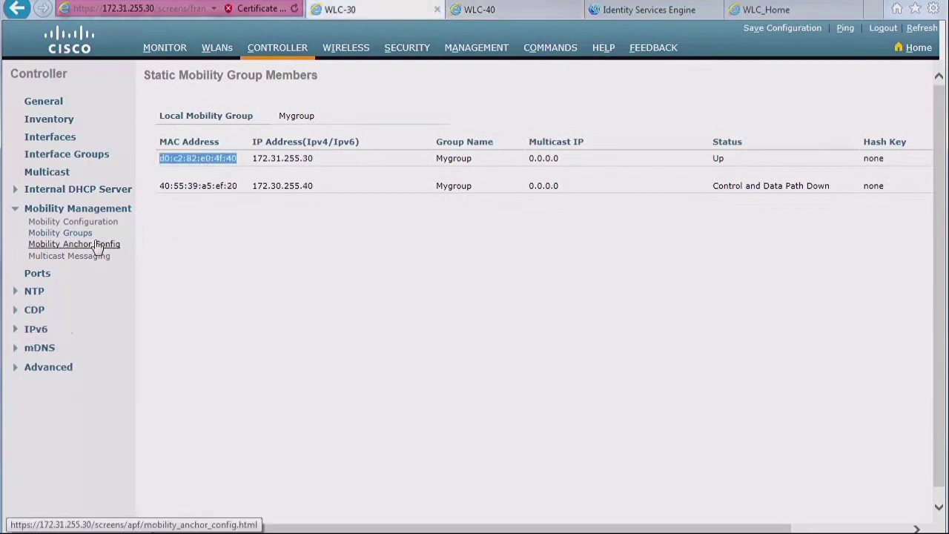
left_click(60, 233)
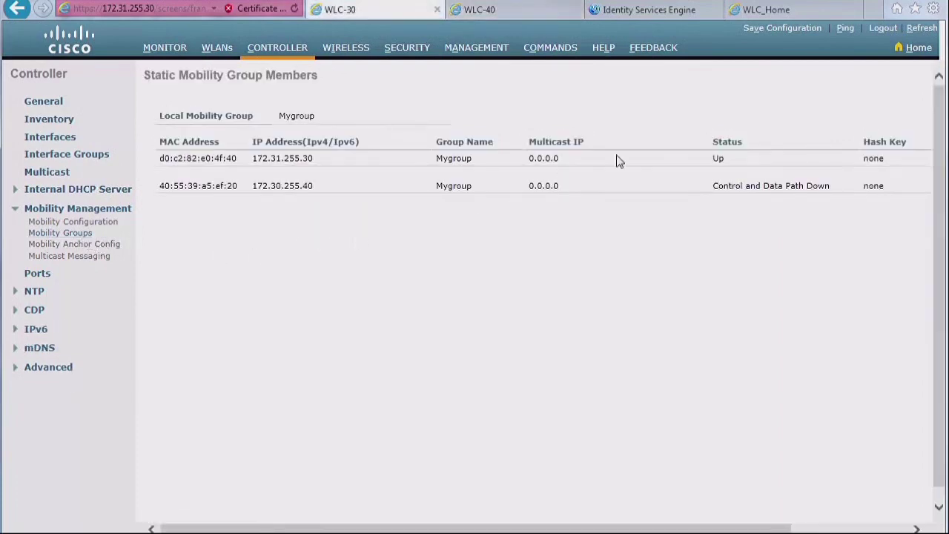
- On WLC_Home, open Controller > Mobility Management > Mobility Groups and note its group name Home
left_click(778, 10)
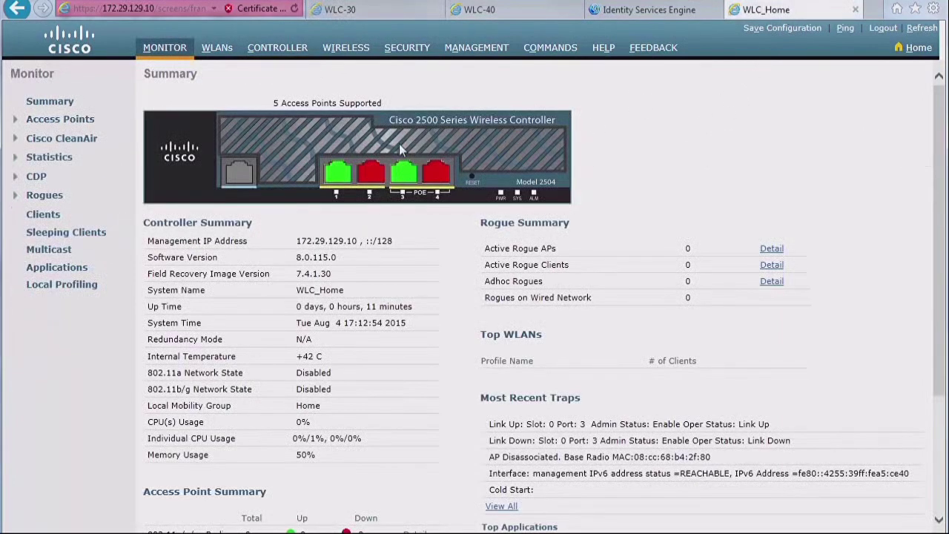
left_click(291, 53)
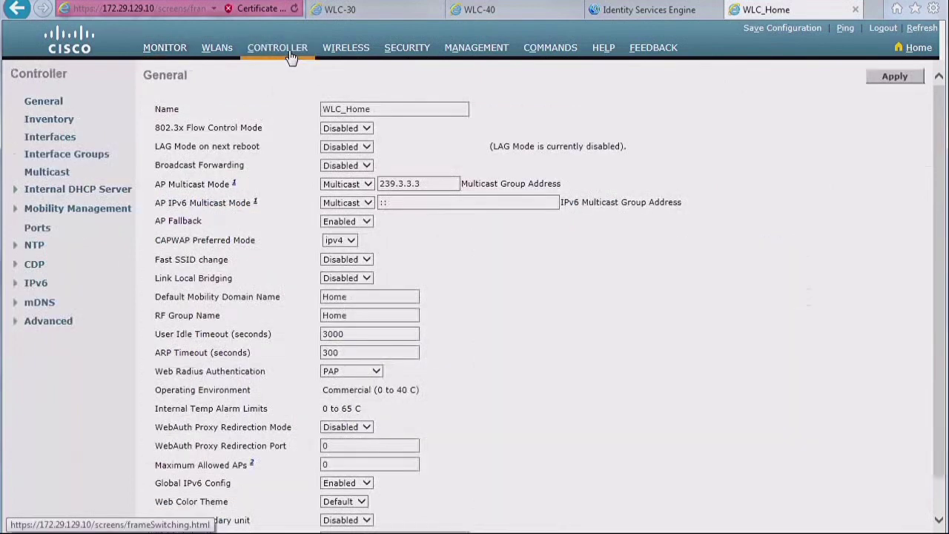
left_click(97, 211)
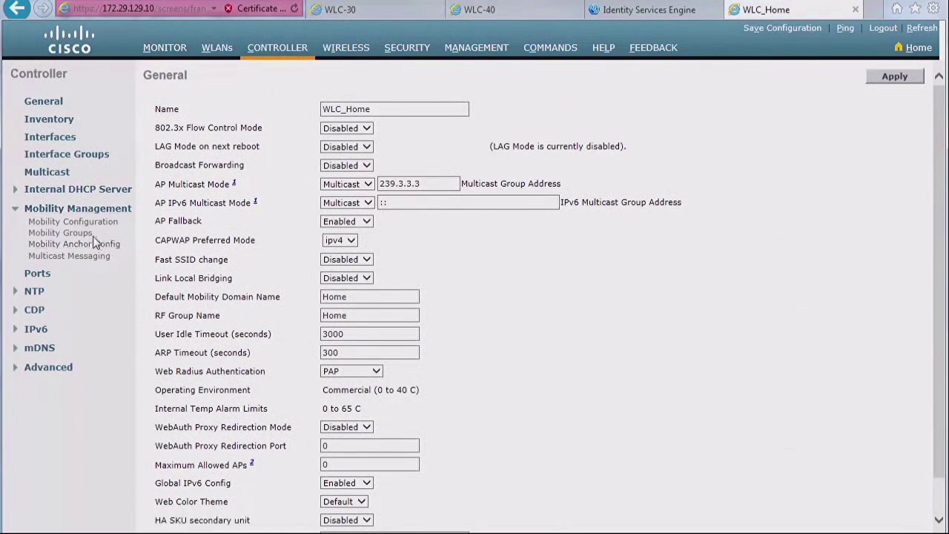
left_click(70, 233)
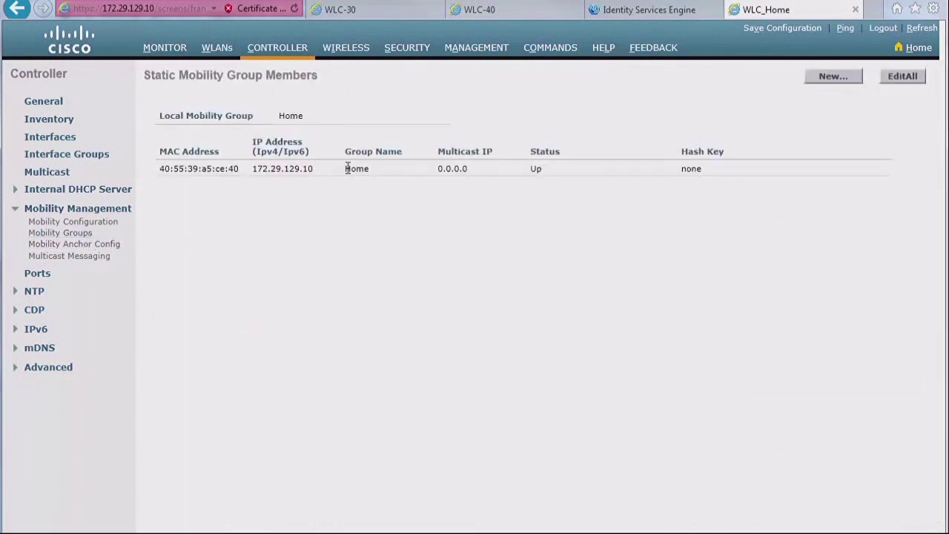
left_click_drag(345, 168, 376, 167)
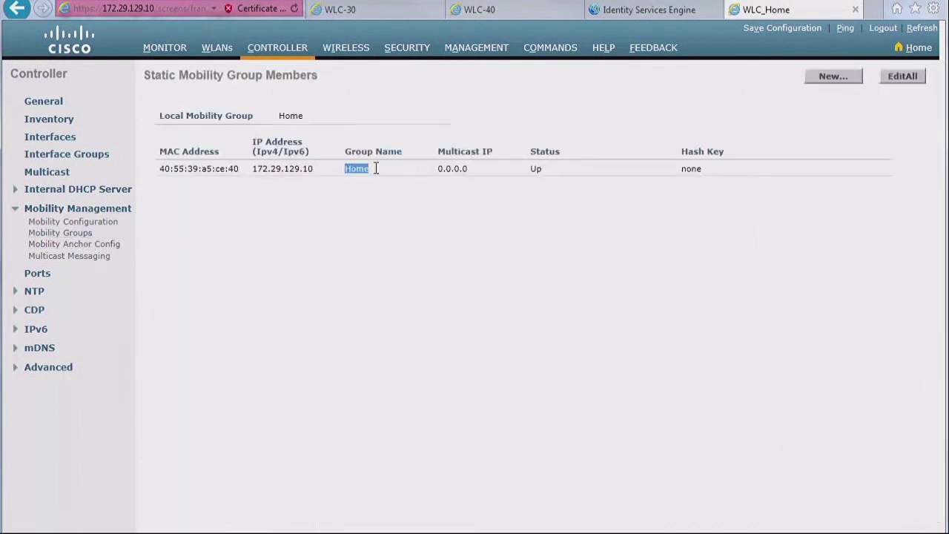
- Start a new mobility member on WLC-30 with WLC_Home's IP 172.29.129.10
left_click(357, 15)
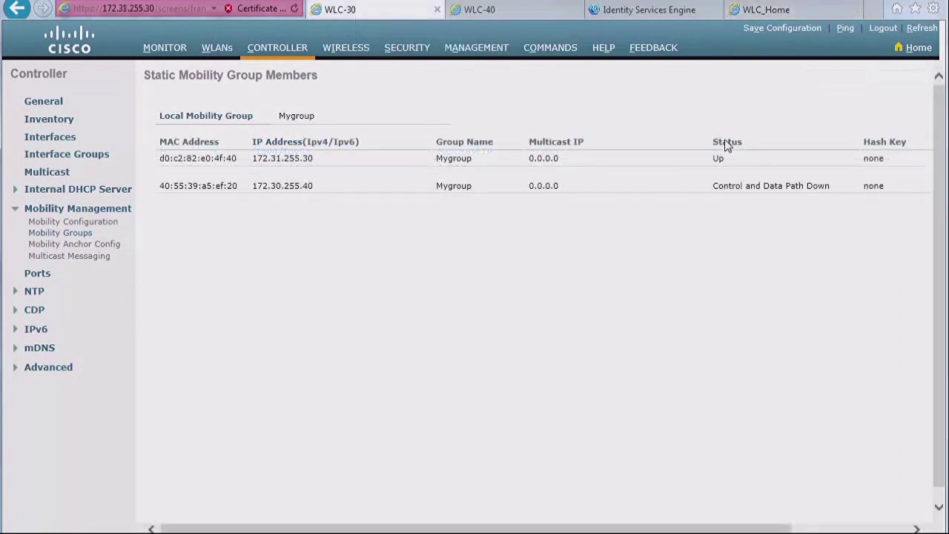
left_click(70, 236)
scroll(825, 452, "right", 3)
left_click(828, 77)
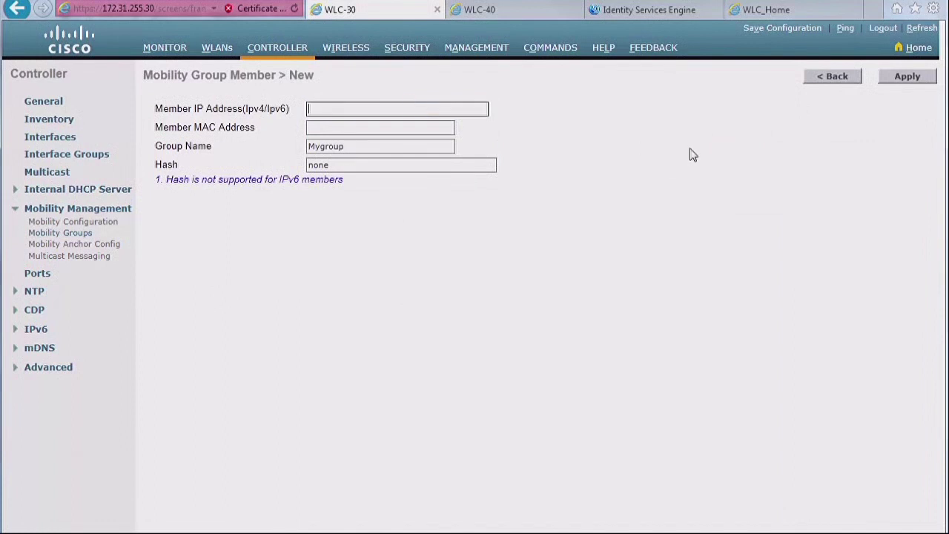
left_click(785, 15)
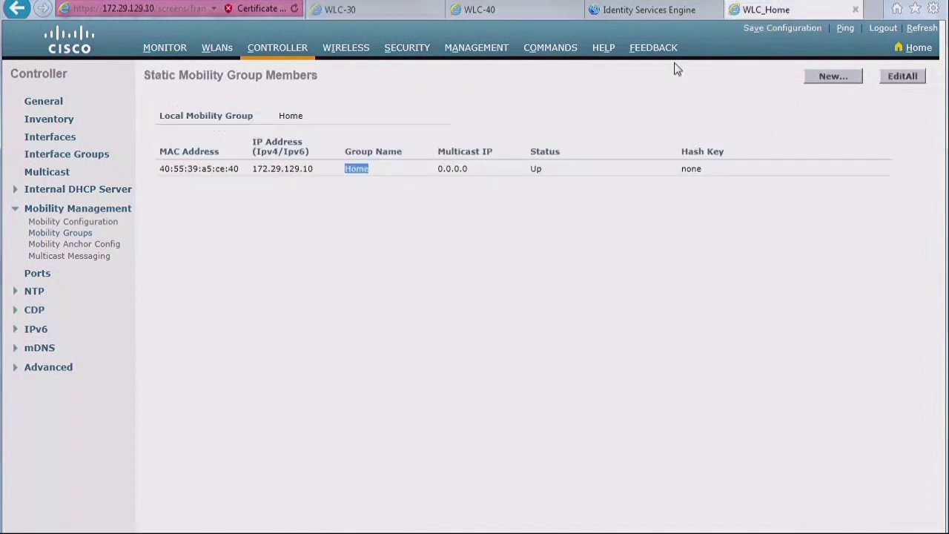
double_click(308, 169)
left_click(356, 10)
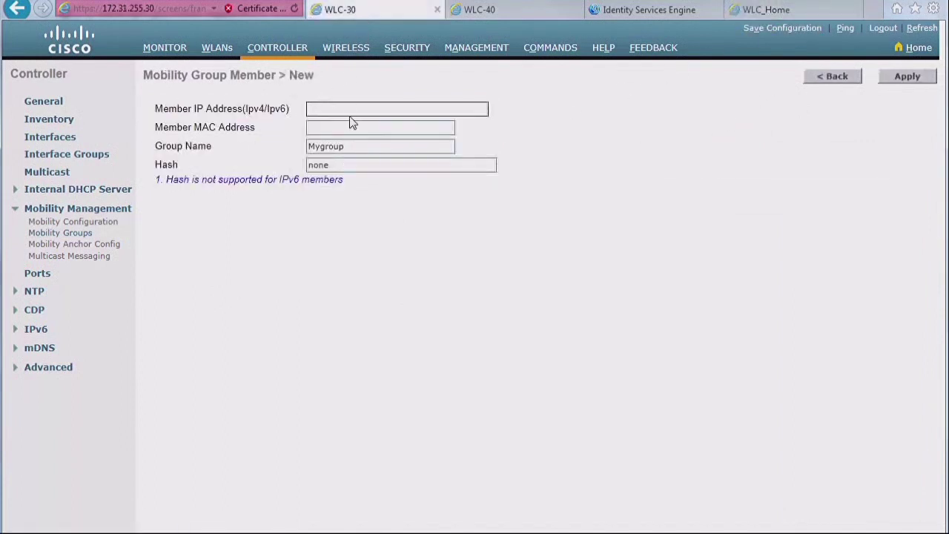
left_click(350, 109)
type("172.29.129.10")
- Copy WLC_Home's MAC 40:55:39:a5:ce:40 into the member MAC field
left_click(376, 131)
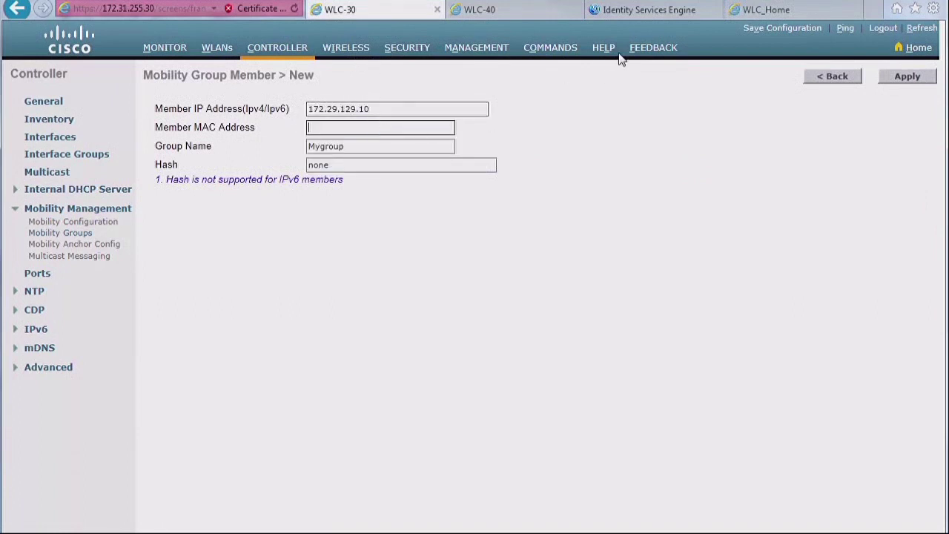
left_click(790, 10)
left_click_drag(239, 169, 160, 170)
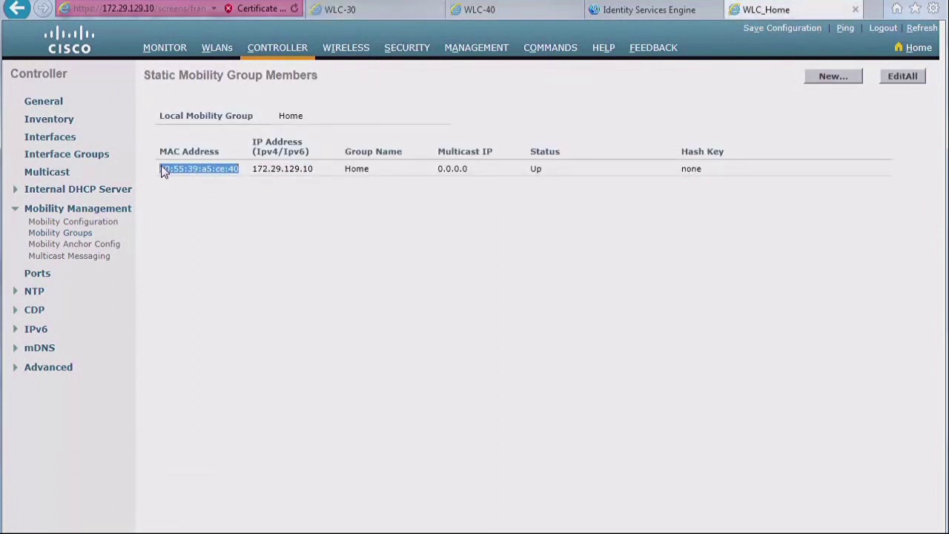
left_click(377, 9)
left_click(375, 126)
key("ctrl+v")
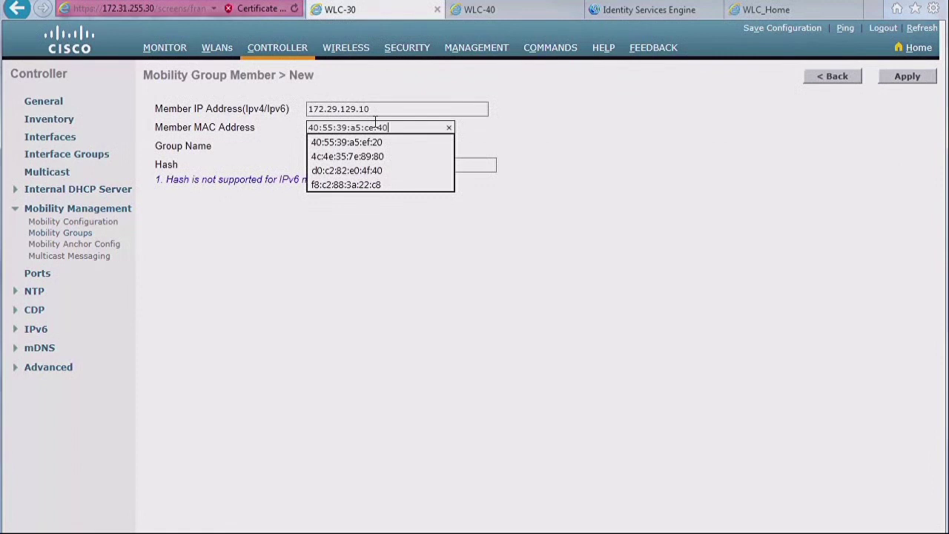
left_click(561, 180)
- Change the group name from Mygroup to Home and apply the new member
left_click(364, 147)
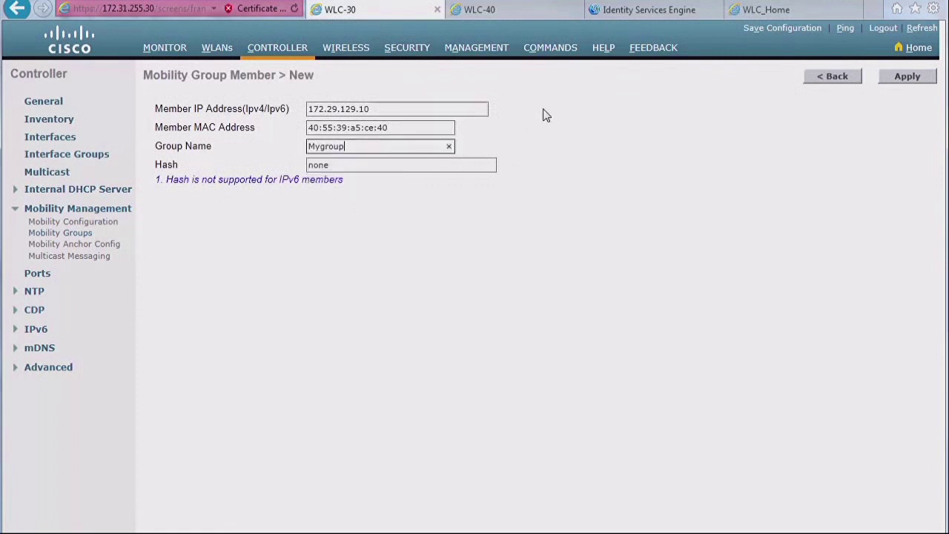
left_click(783, 10)
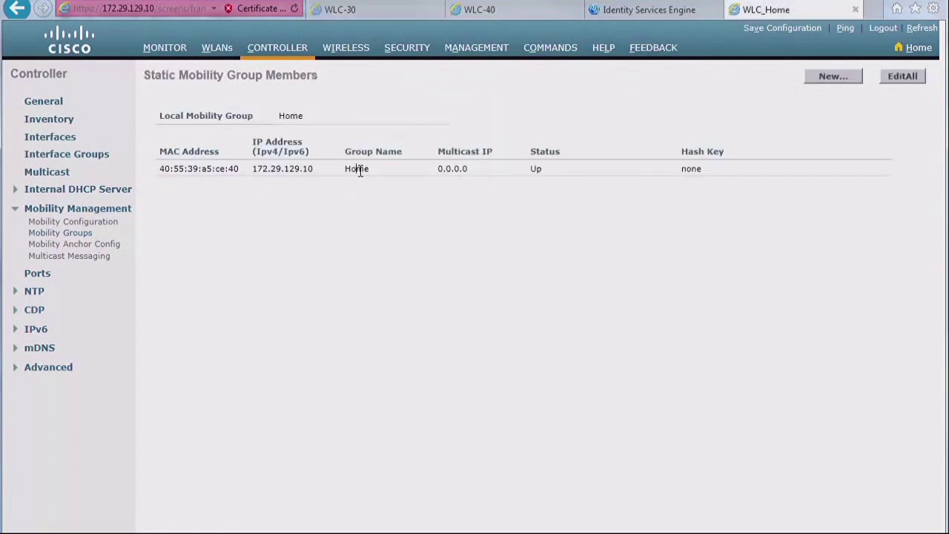
double_click(360, 169)
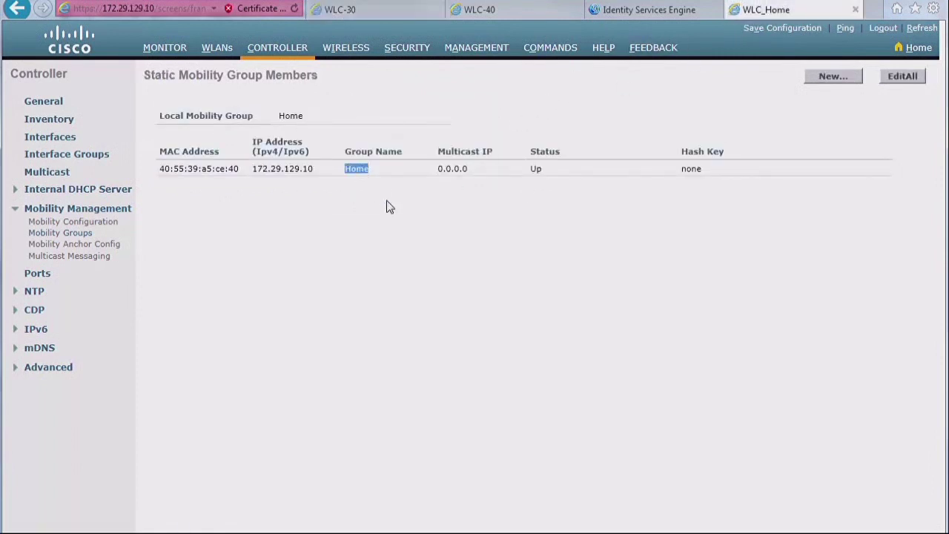
left_click(361, 10)
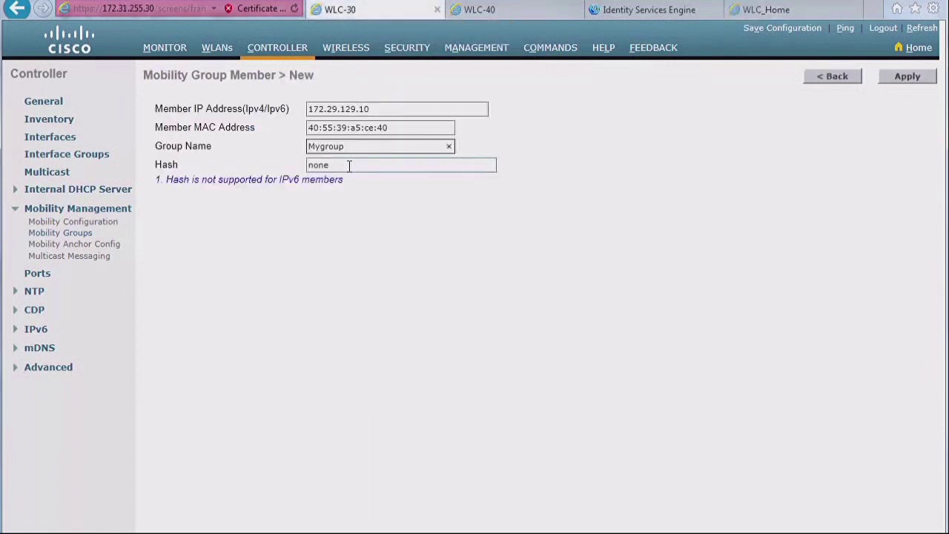
left_click_drag(342, 146, 303, 145)
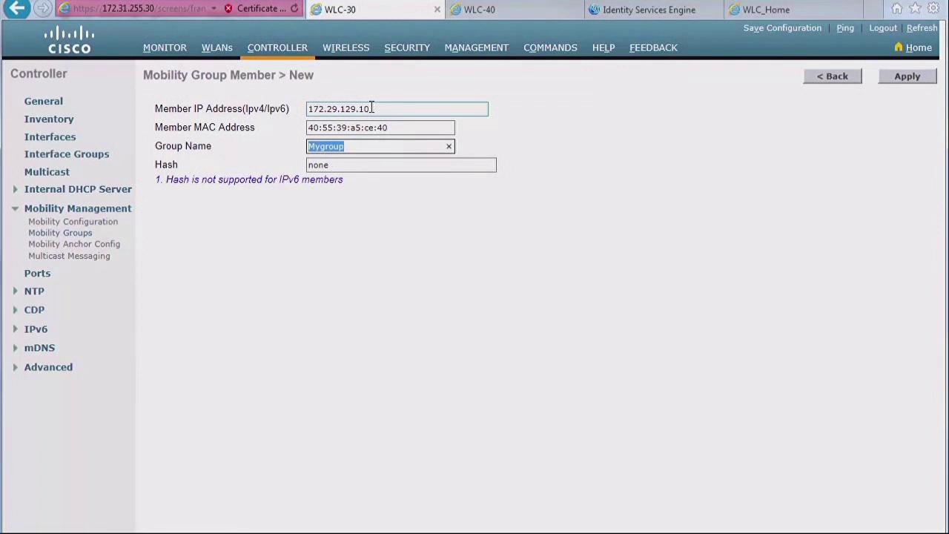
type("Home")
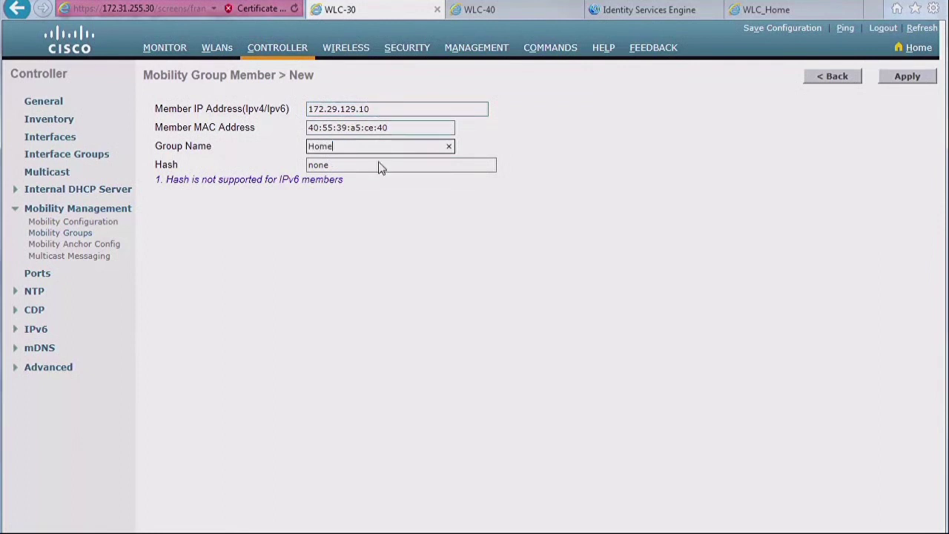
left_click(338, 165)
left_click(913, 78)
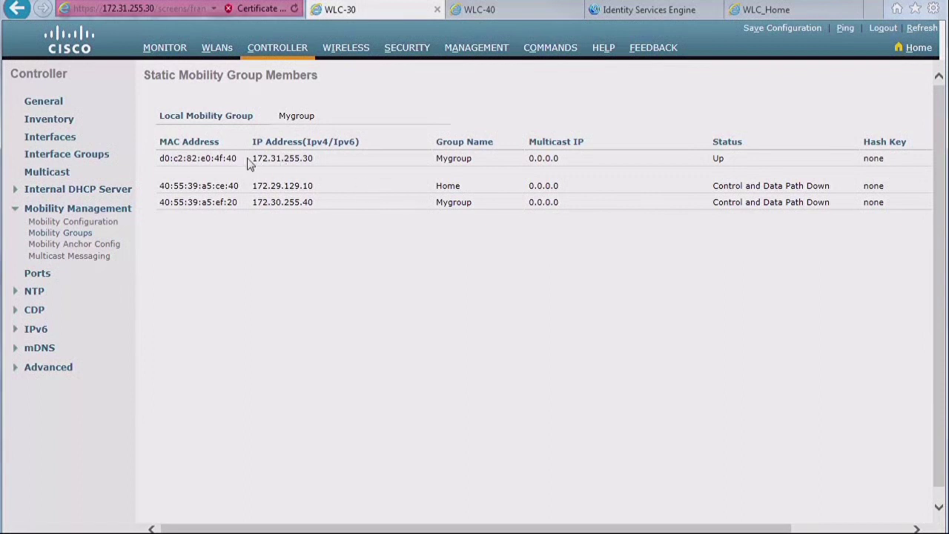
- On WLC_Home, start a new mobility member with WLC-30's IP 172.31.255.30
left_click(765, 9)
left_click(74, 234)
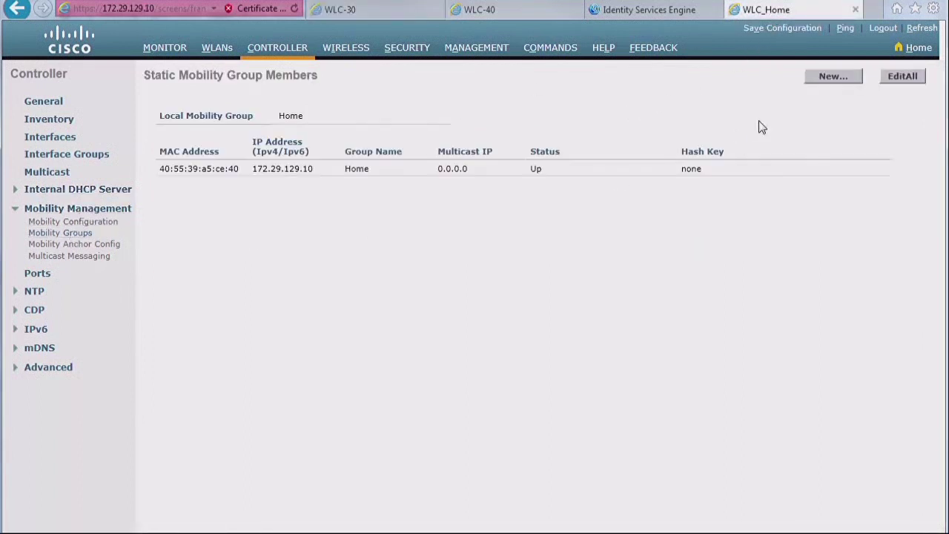
left_click(818, 78)
left_click(410, 111)
type("172.31.255.30")
left_click(424, 129)
- Paste WLC-30's MAC d0:c2:82:e0:4f:40, set group name Mygroup, and apply
left_click(339, 9)
key("ctrl+shift+Tab")
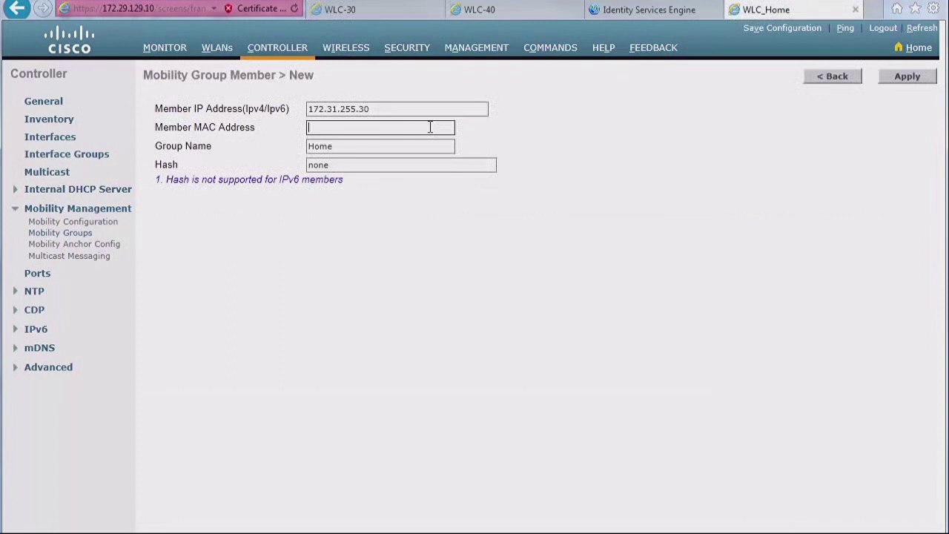
type("d0:c2:82:e0:4f:40")
left_click_drag(409, 145, 303, 146)
type("Mygroup")
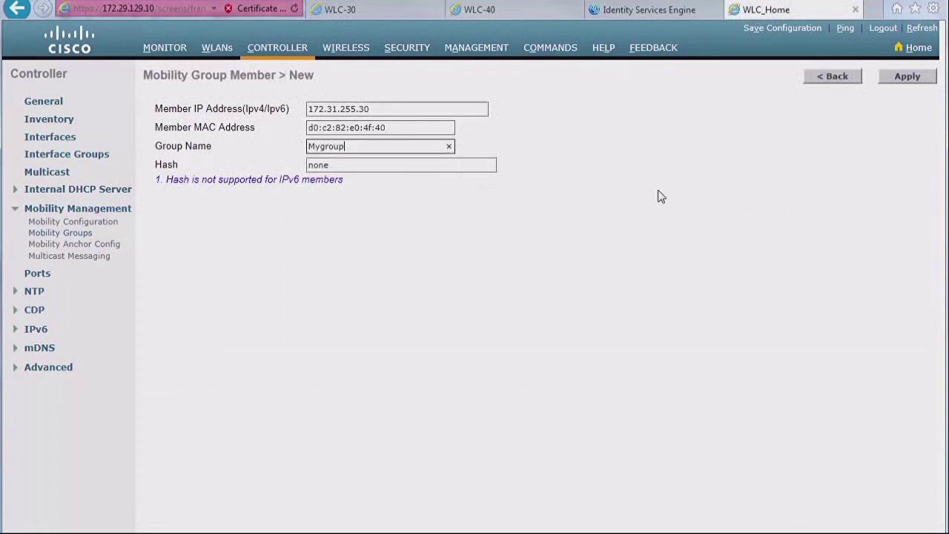
left_click(905, 77)
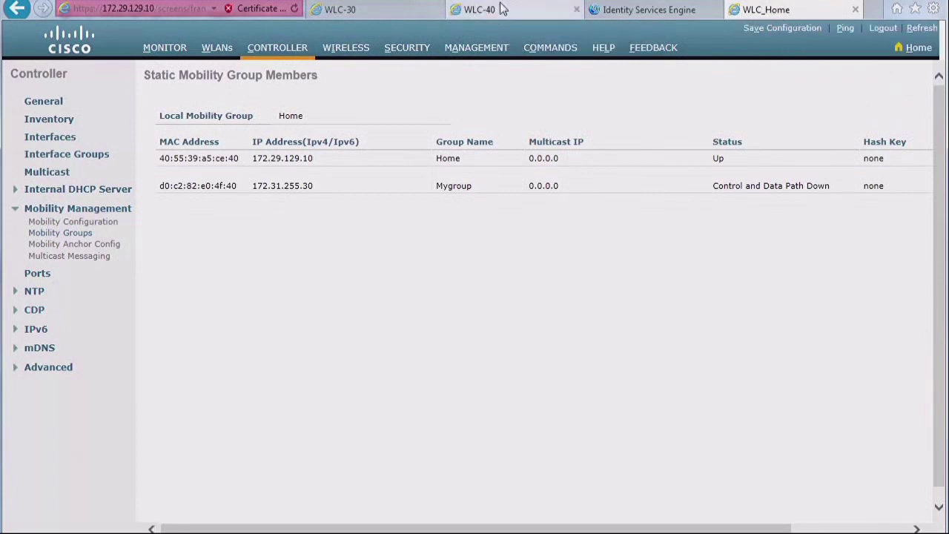
- Refresh WLC-30's Mobility Groups list until the second and third members show Up
left_click(367, 12)
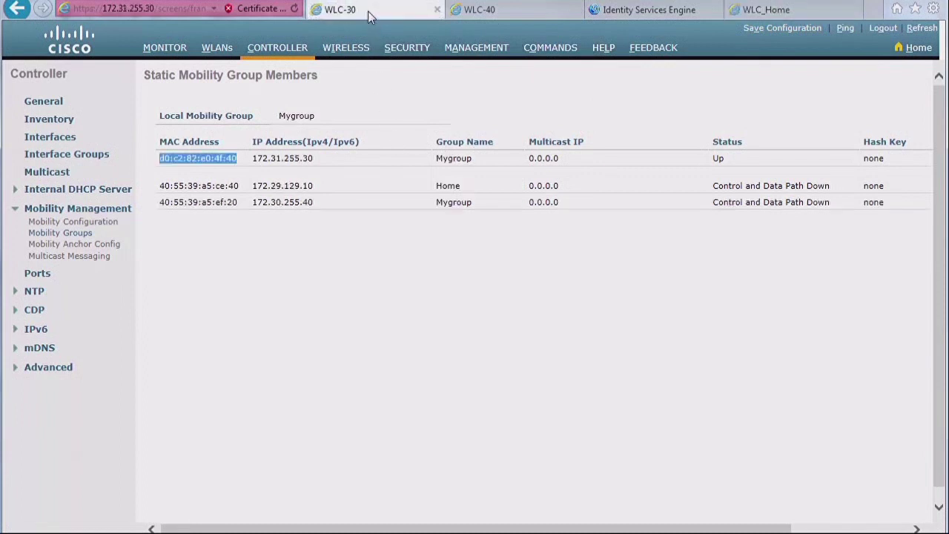
left_click(82, 233)
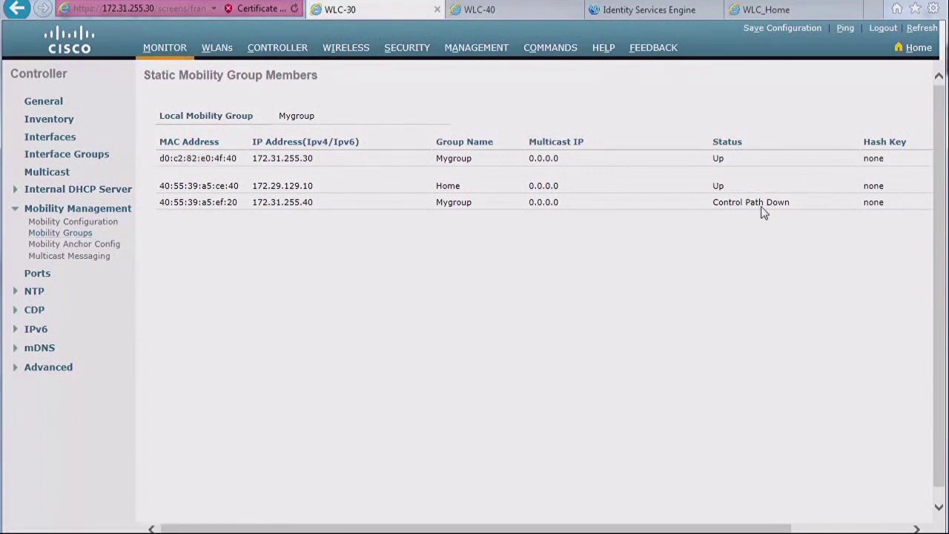
left_click_drag(789, 201, 733, 212)
double_click(723, 185)
left_click_drag(719, 203, 767, 204)
left_click(89, 234)
left_click(84, 235)
- Review the members' IPs and groups: 172.31.255.30, Home, and Mygroup
double_click(282, 158)
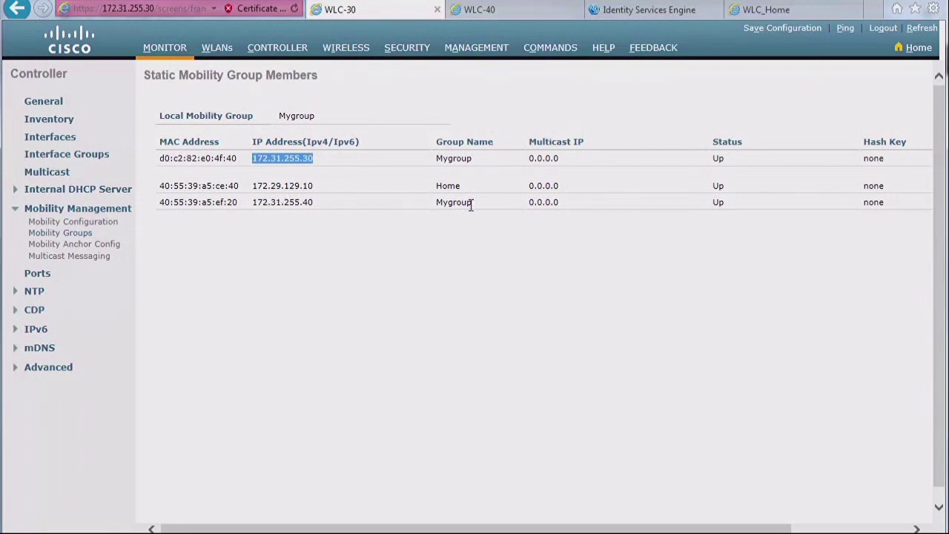
left_click_drag(470, 205, 434, 211)
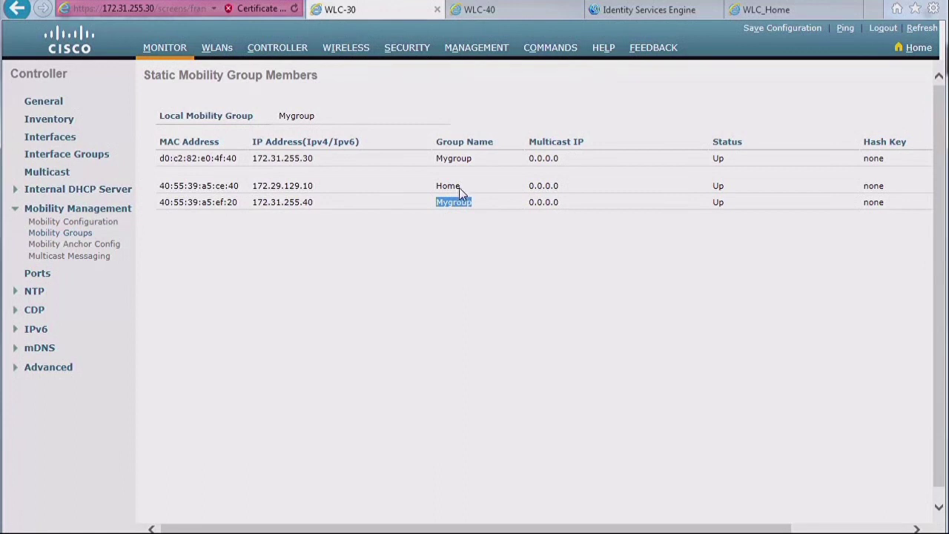
left_click_drag(460, 187, 438, 187)
left_click(311, 158)
left_click_drag(311, 157, 260, 156)
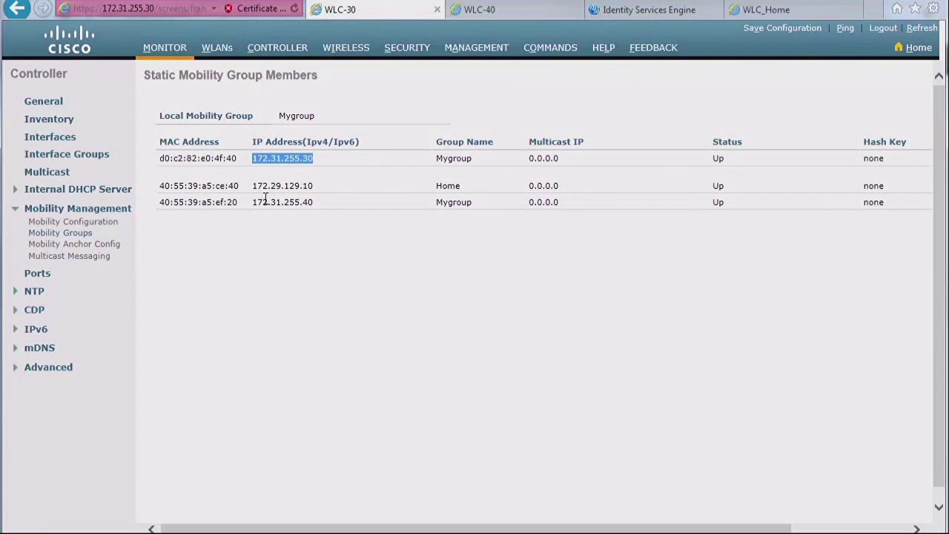
- Enable multicast messaging on WLC-30 with group address 239.5.5.5 and apply
left_click(95, 257)
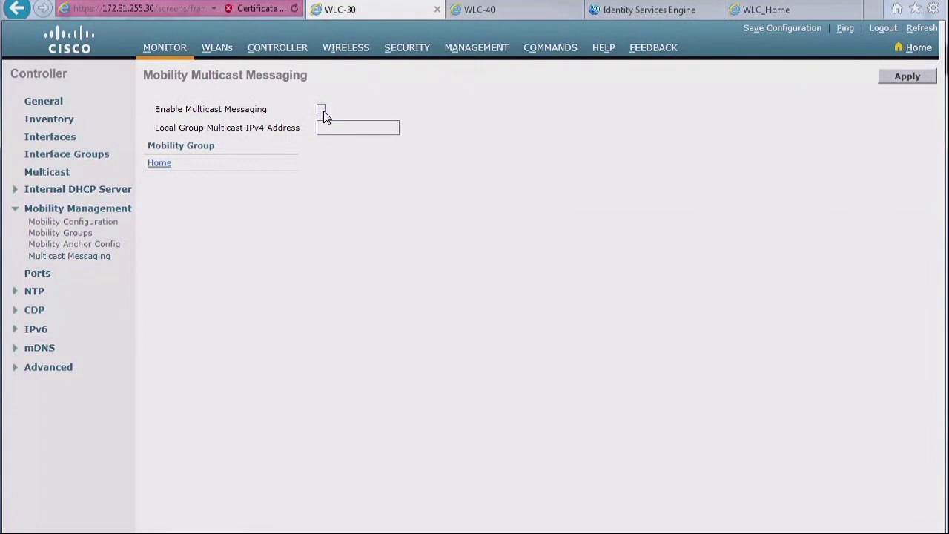
left_click(337, 127)
mouse_move(194, 521)
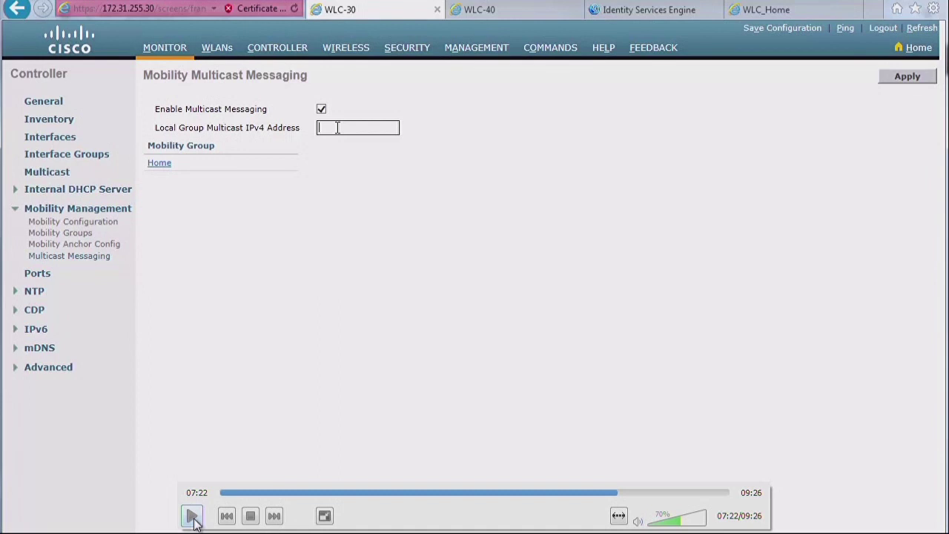
left_click(192, 516)
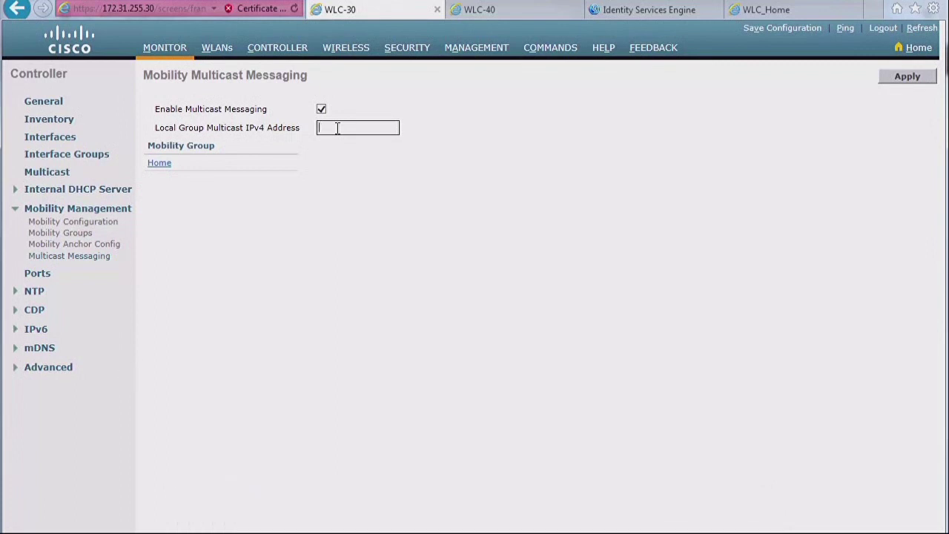
type("239.5.5.5")
left_click(904, 82)
left_click(523, 9)
- Enable WLC-40's multicast messaging at 239.5.5.5, apply, and compare it with WLC-30
left_click(100, 257)
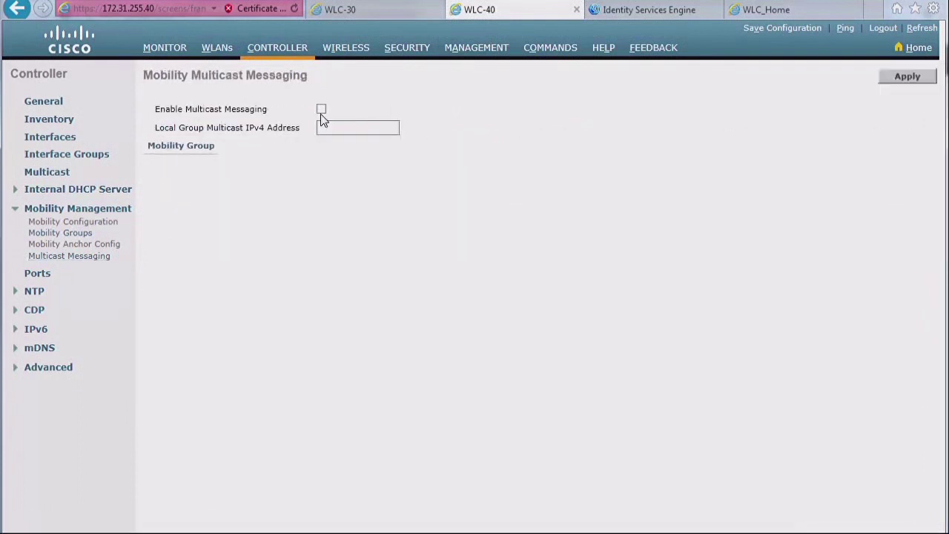
left_click(327, 127)
type("239.5.5.5")
left_click(321, 109)
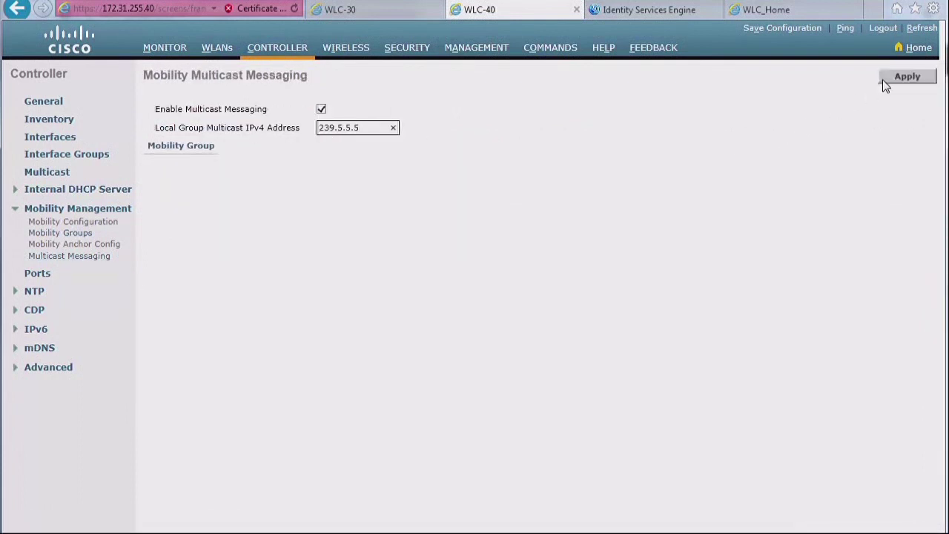
left_click(906, 77)
left_click(380, 9)
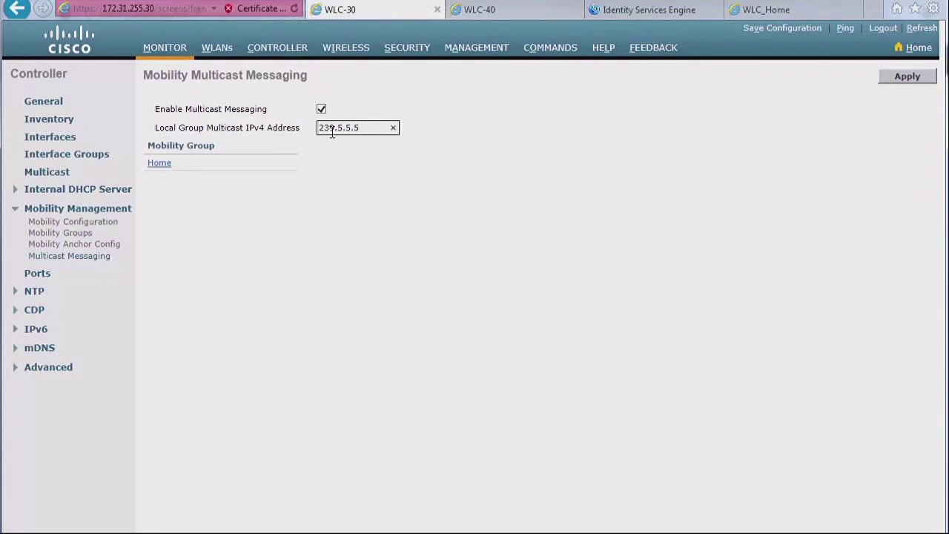
left_click(507, 12)
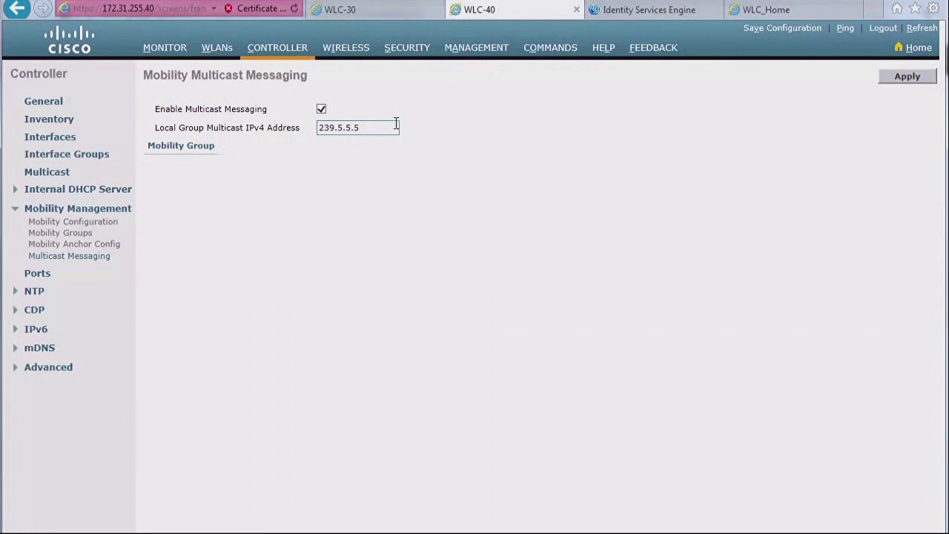
- On WLC-30, enter 239.6.6.6 as the Home group's multicast IPv4 address
left_click(358, 17)
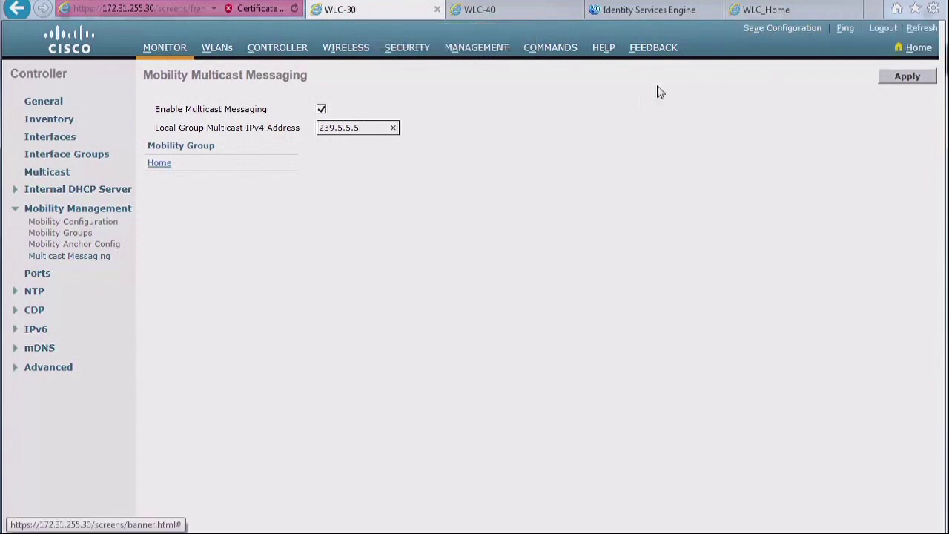
left_click(157, 164)
left_click(287, 133)
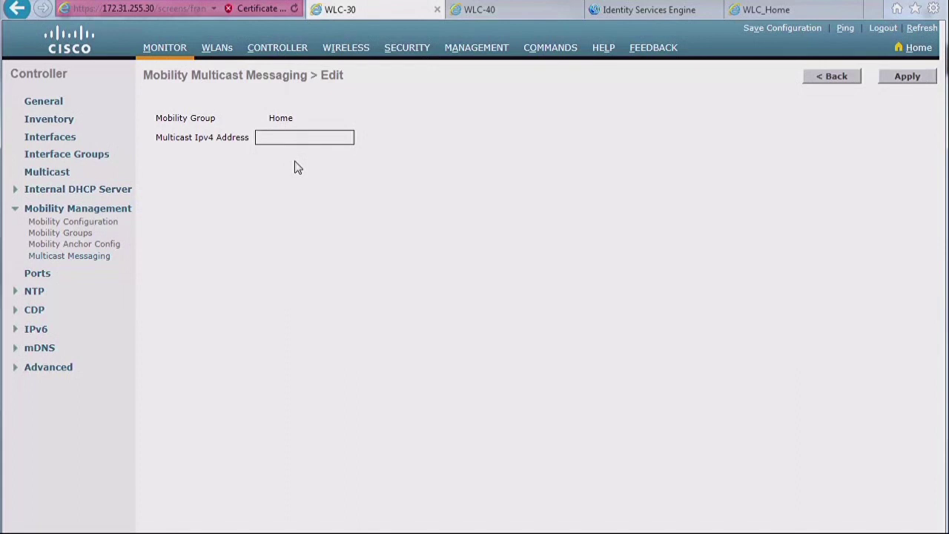
type("239.6.6.6")
- Enable WLC_Home multicast messaging at 239.6.6.6, apply, then open Mygroup's multicast address field
left_click(782, 11)
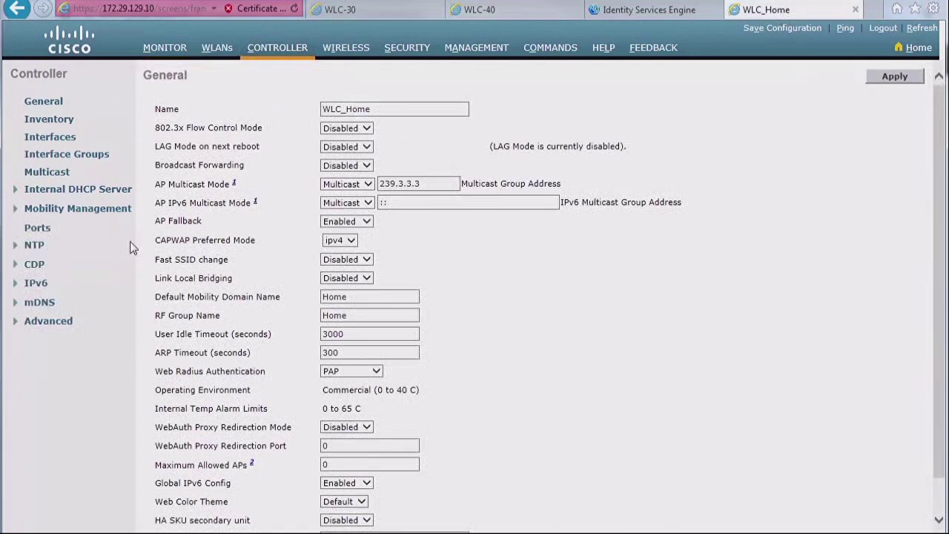
left_click(67, 257)
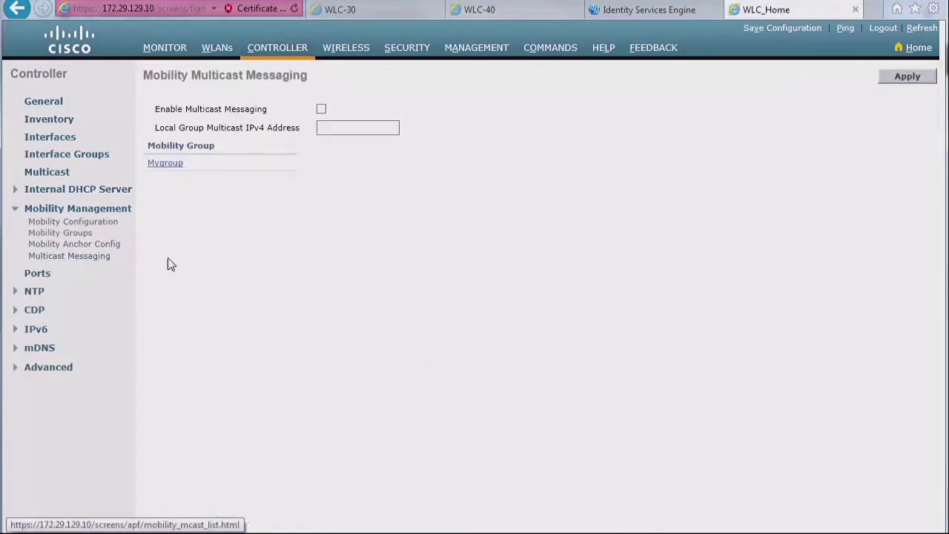
left_click(321, 109)
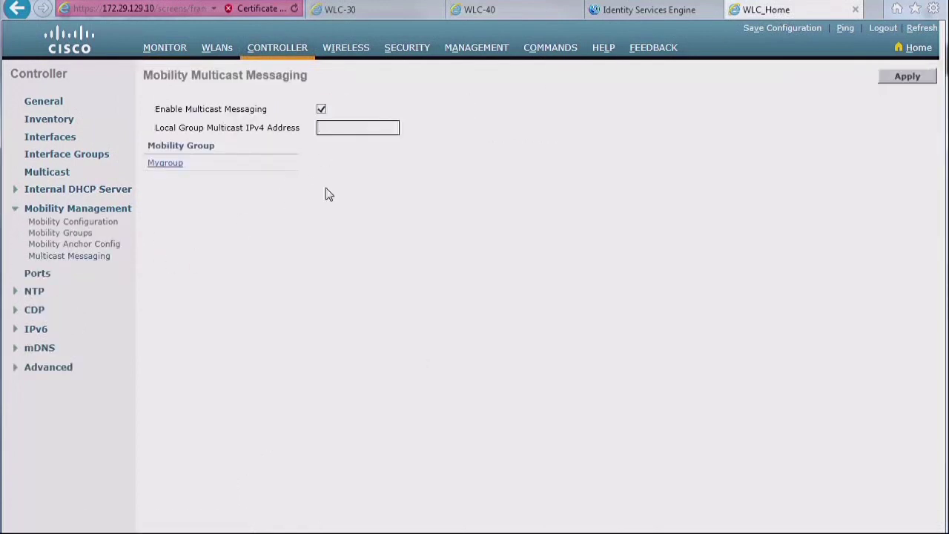
type("239.6.6.6")
left_click(884, 76)
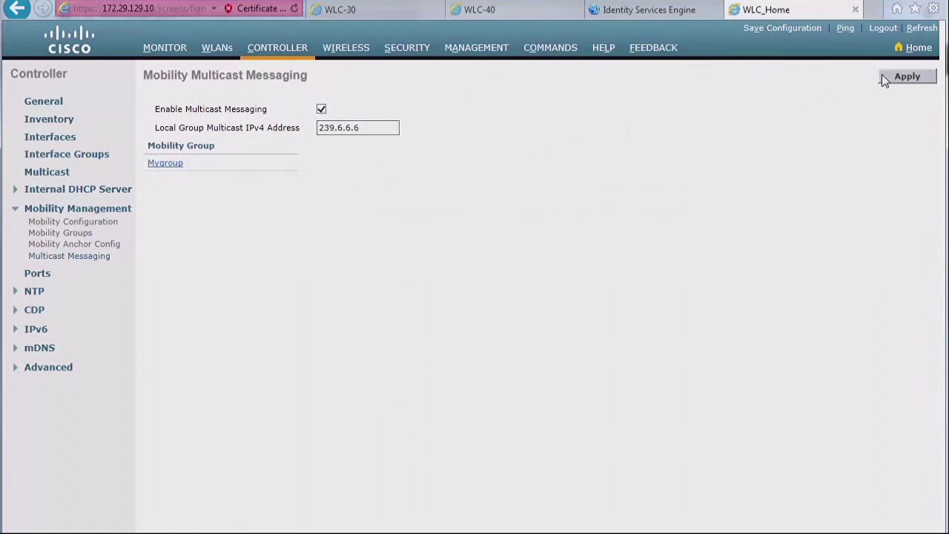
left_click(168, 165)
left_click(282, 141)
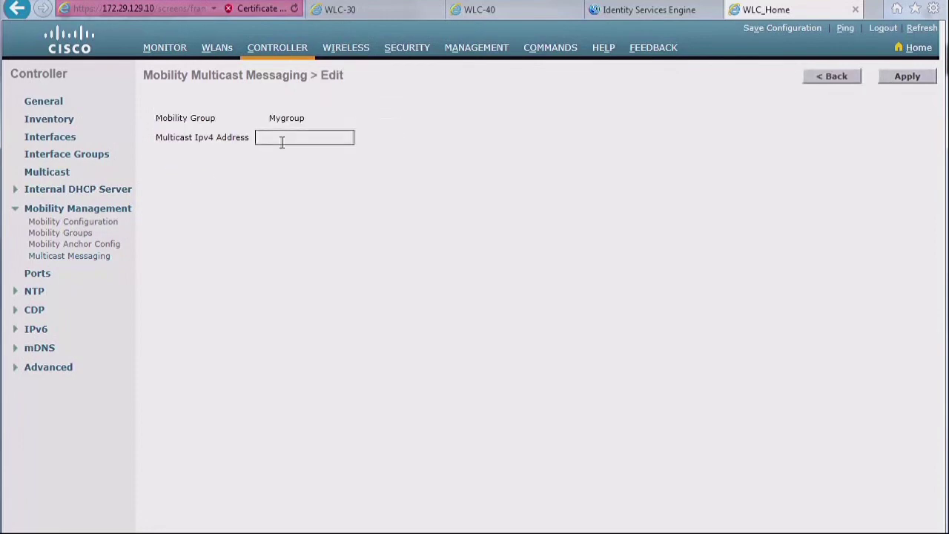